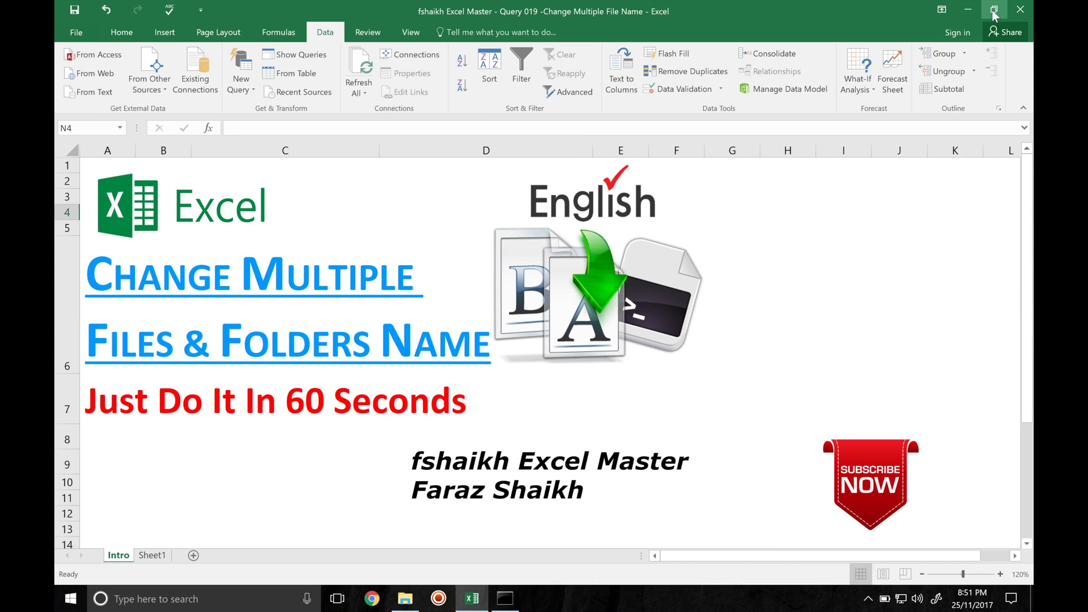
Restore Excel's window down so File Explorer and Command Prompt show beside it
click(993, 9)
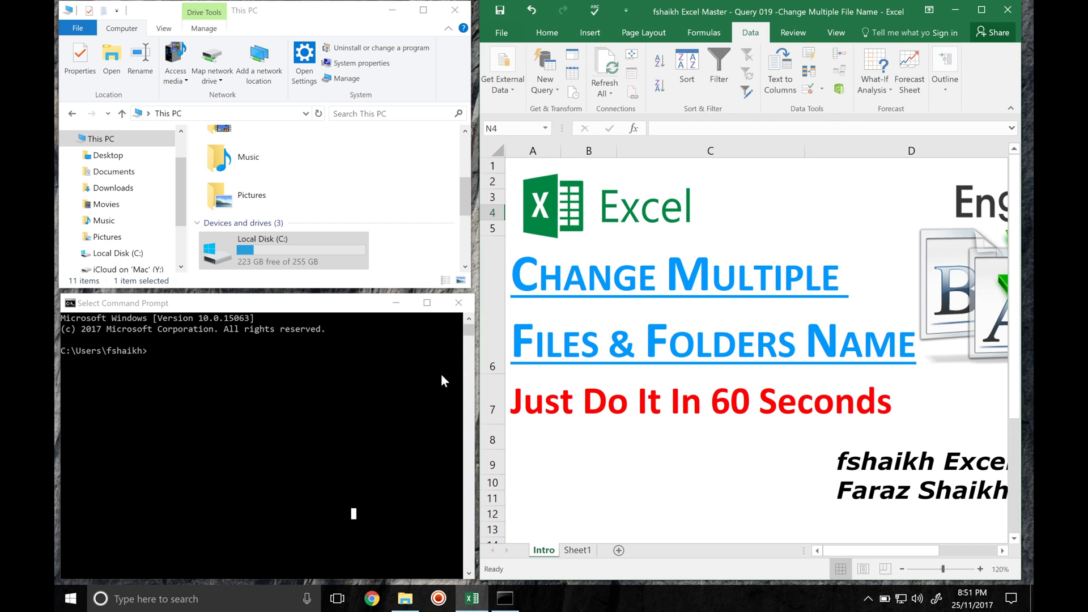
In File Explorer, open Local Disk (C:) and then the fshaikh Excel Master folder
click(297, 379)
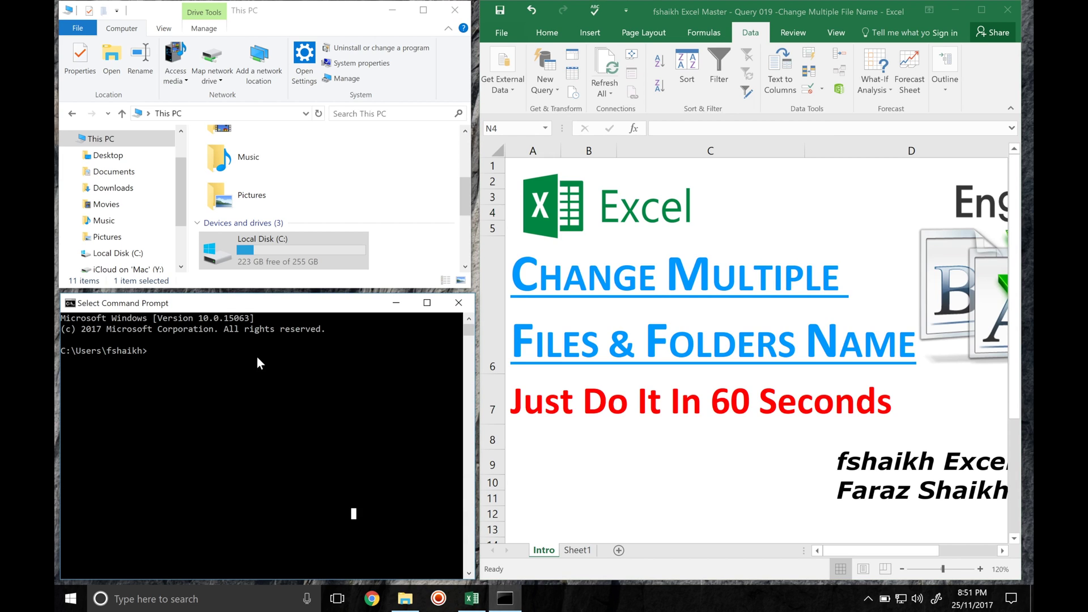
click(215, 606)
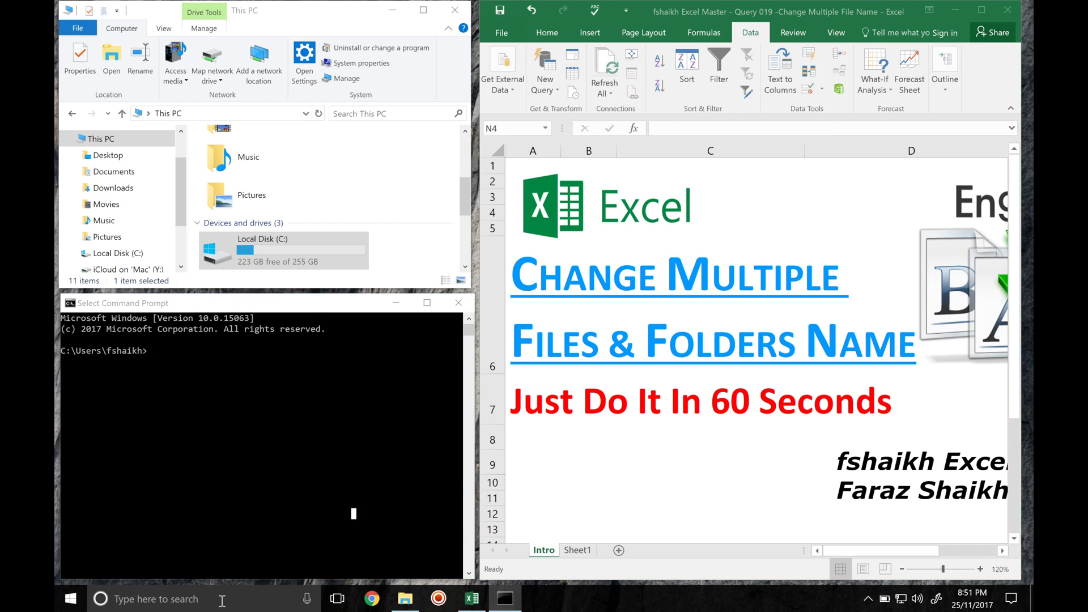
text(cmd)
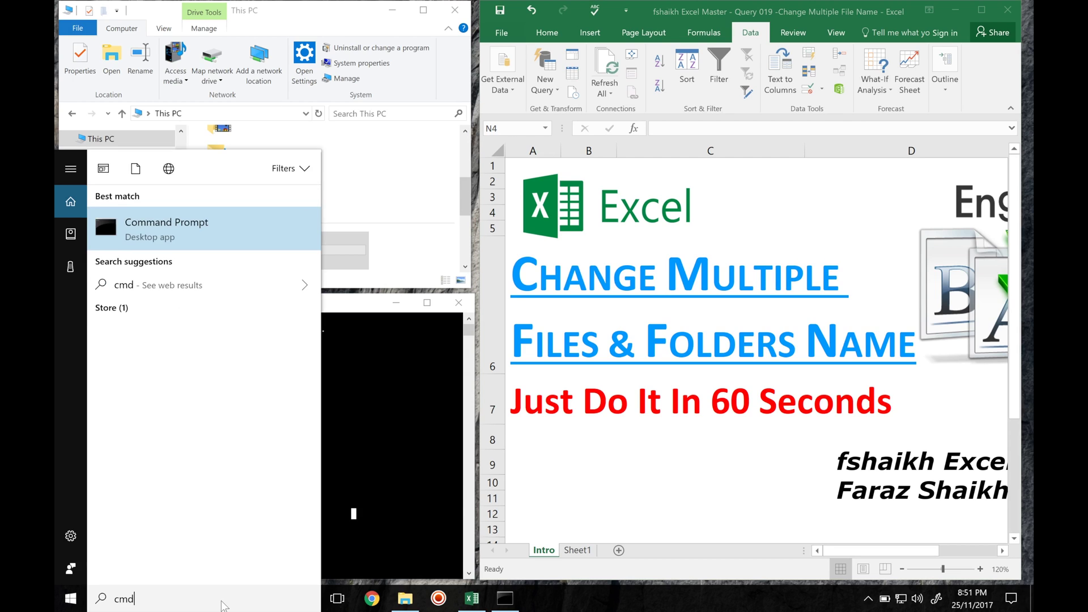
key(BackSpace)
key(BackSpace)
key(BackSpace)
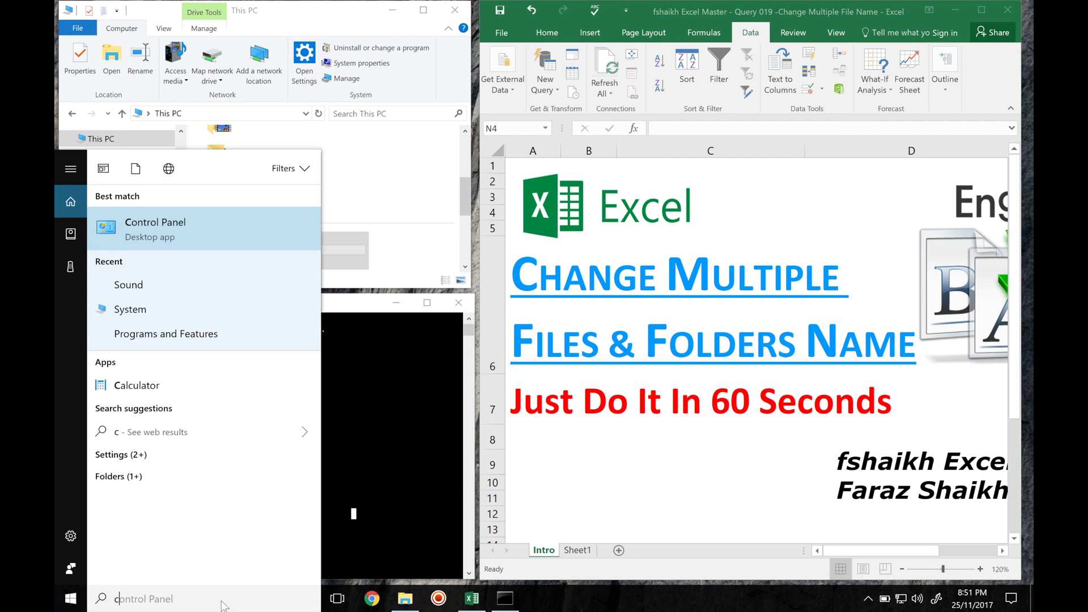
text(disk)
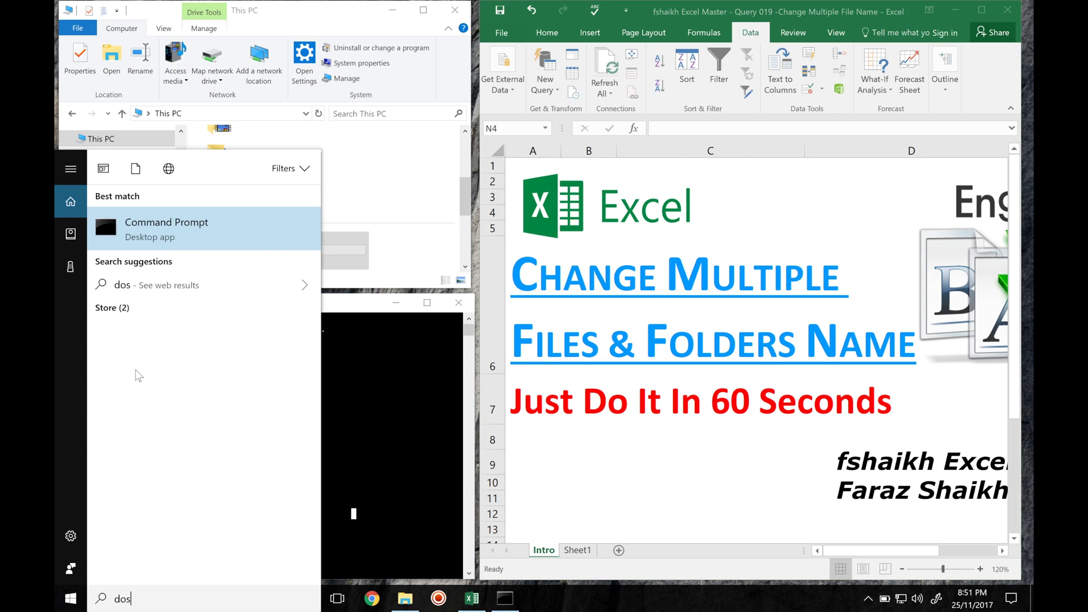
key(Escape)
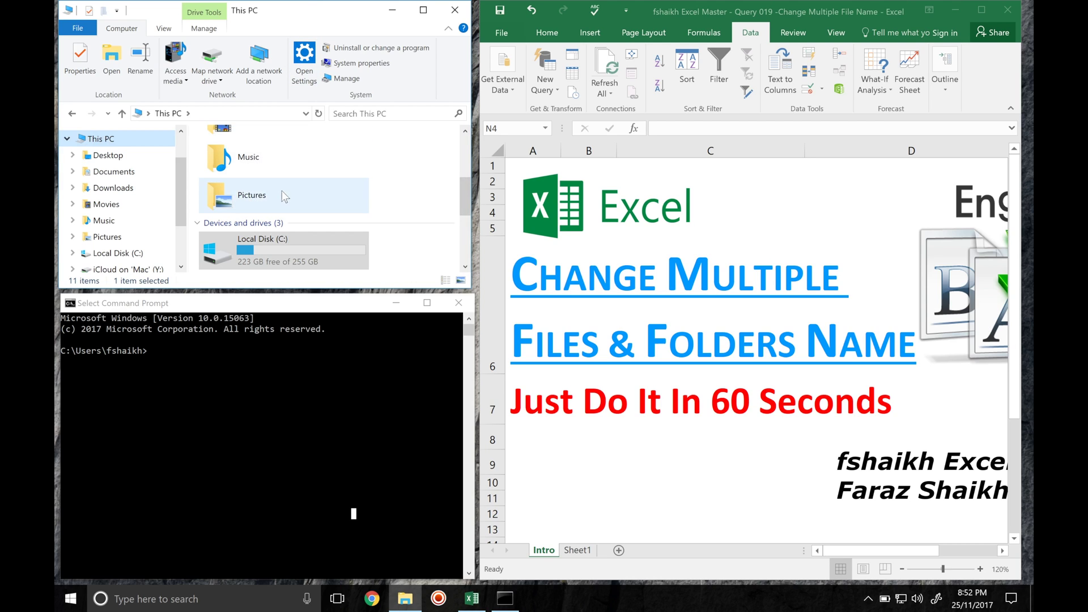
double_click(267, 248)
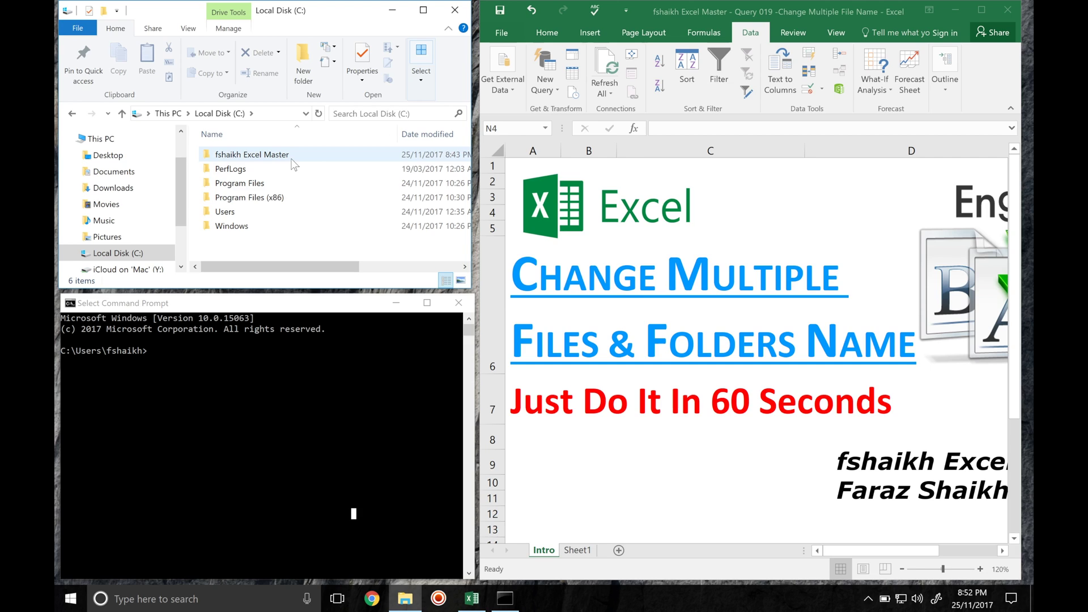
double_click(292, 158)
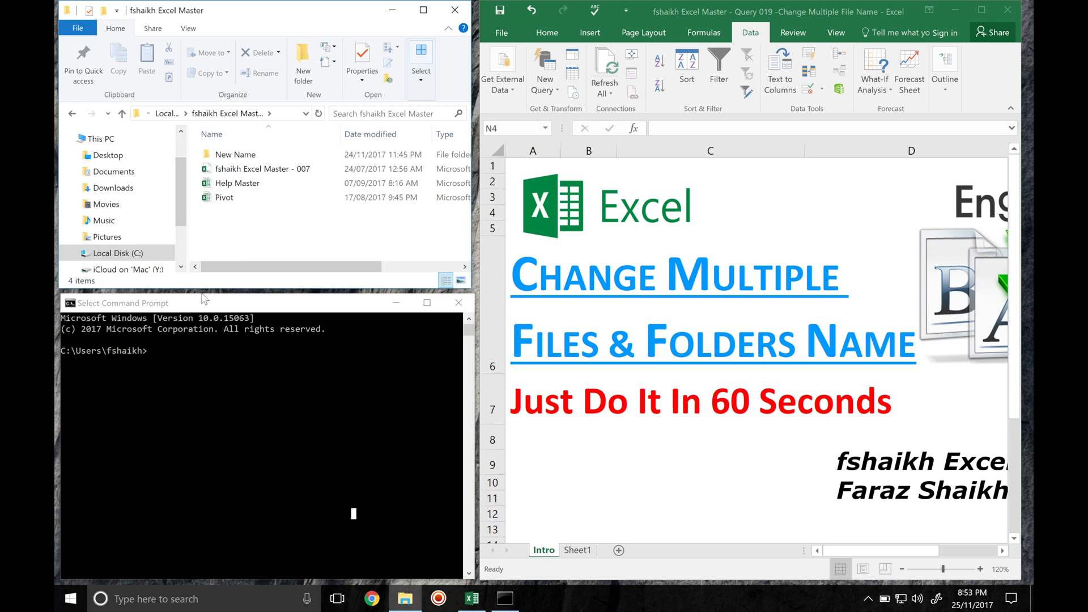
Switch Command Prompt to drive C with cd c:\ and list its contents
click(161, 352)
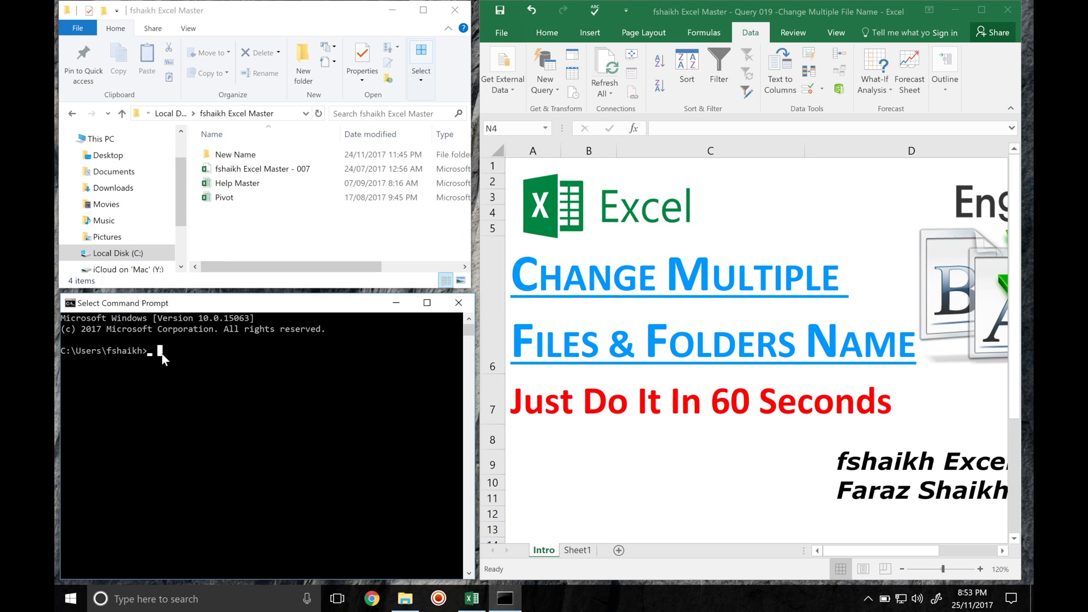
click(162, 353)
text(cd c:\)
key(Return)
text(dir)
key(Return)
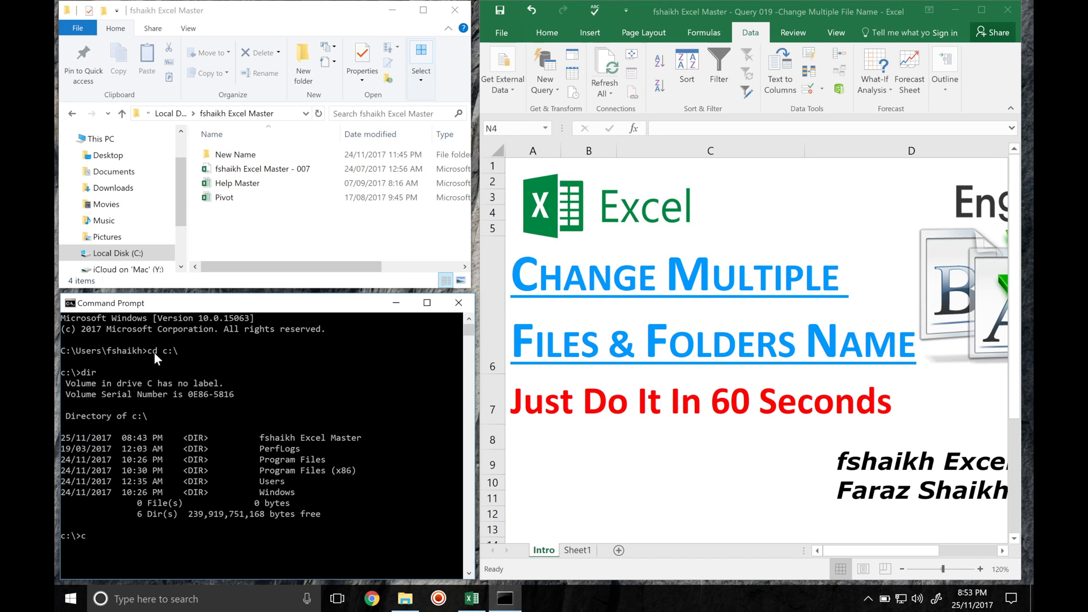
Change into fshaikh Excel Master with cd fshaik*, list it, and enter dir /b> List.txt
text(cd fshaik*)
key(Return)
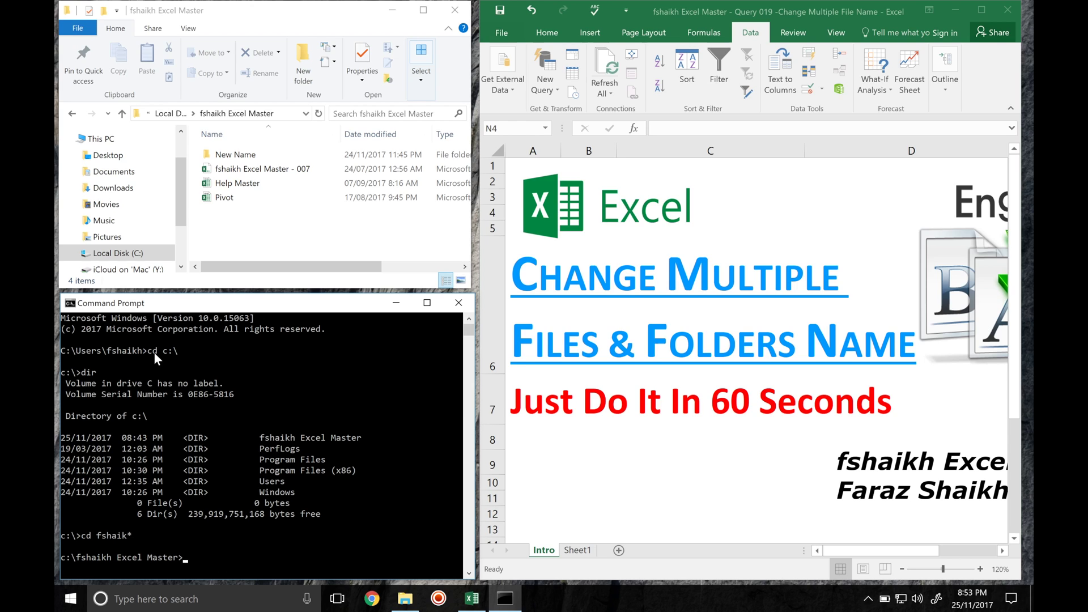
text(dir)
key(Return)
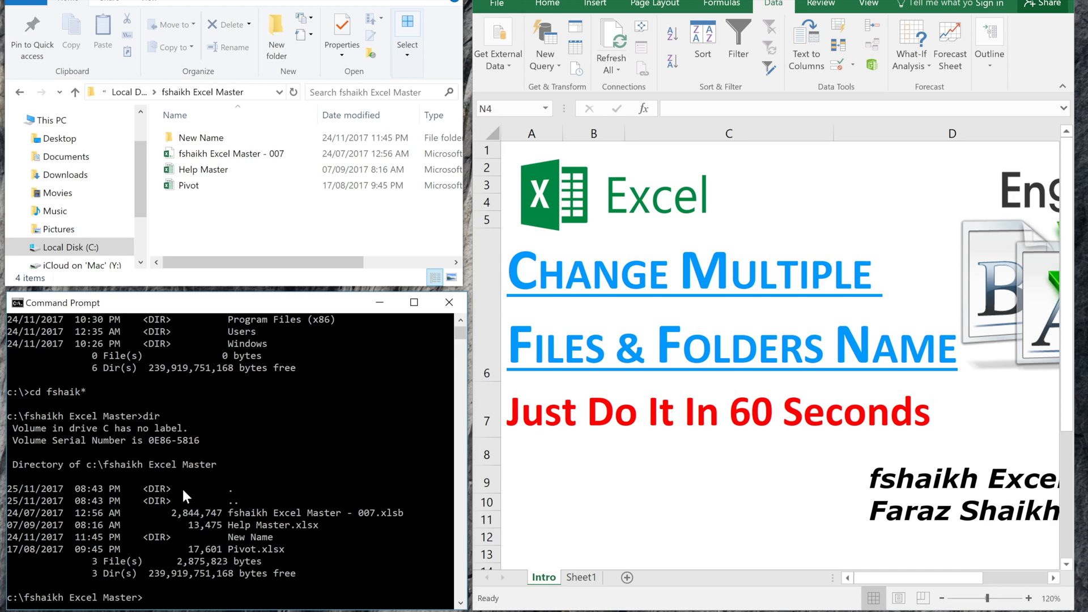
text(dir /b>)
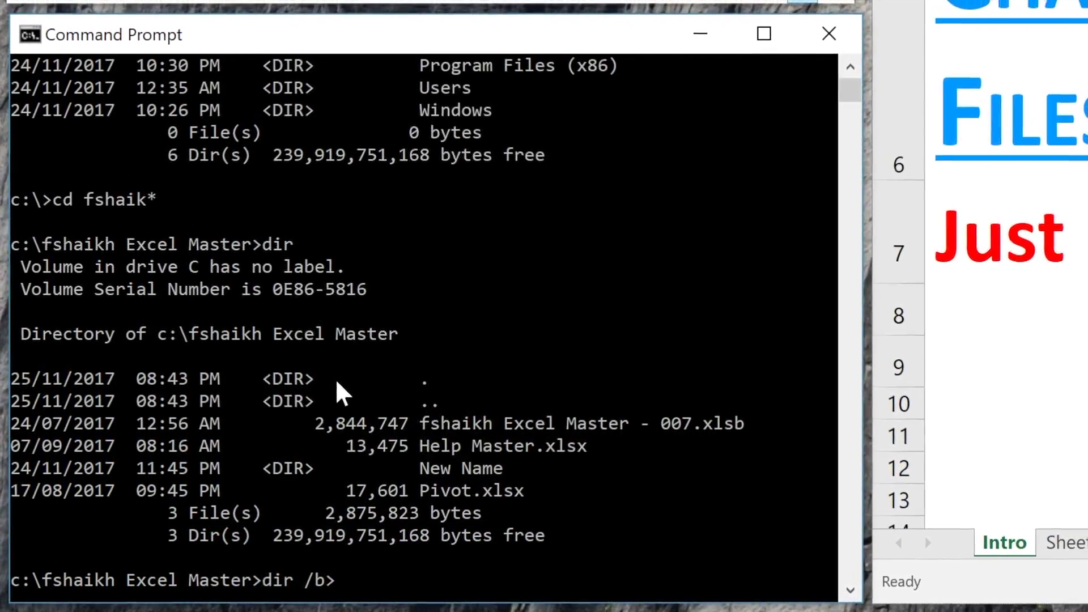
text( List.)
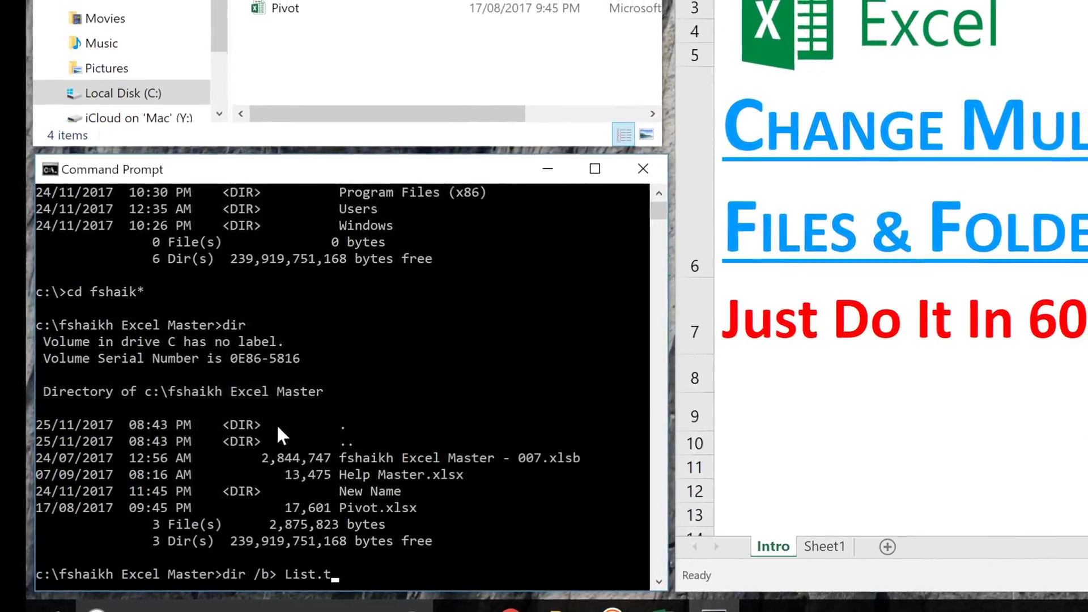
text(txt)
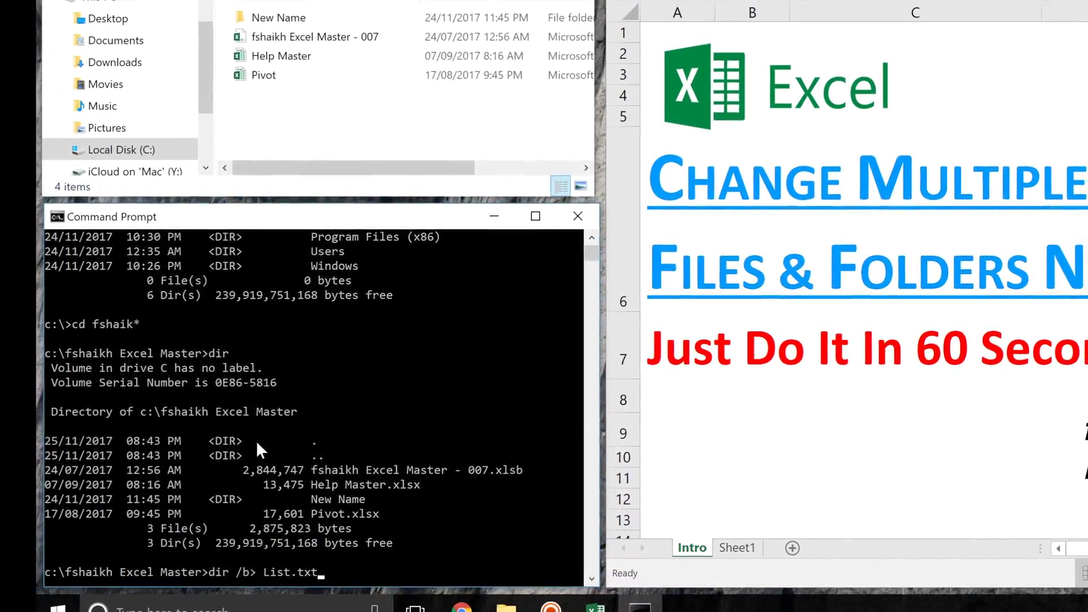
Run dir /b> List.txt to save the folder's bare name list into List.txt
click(324, 129)
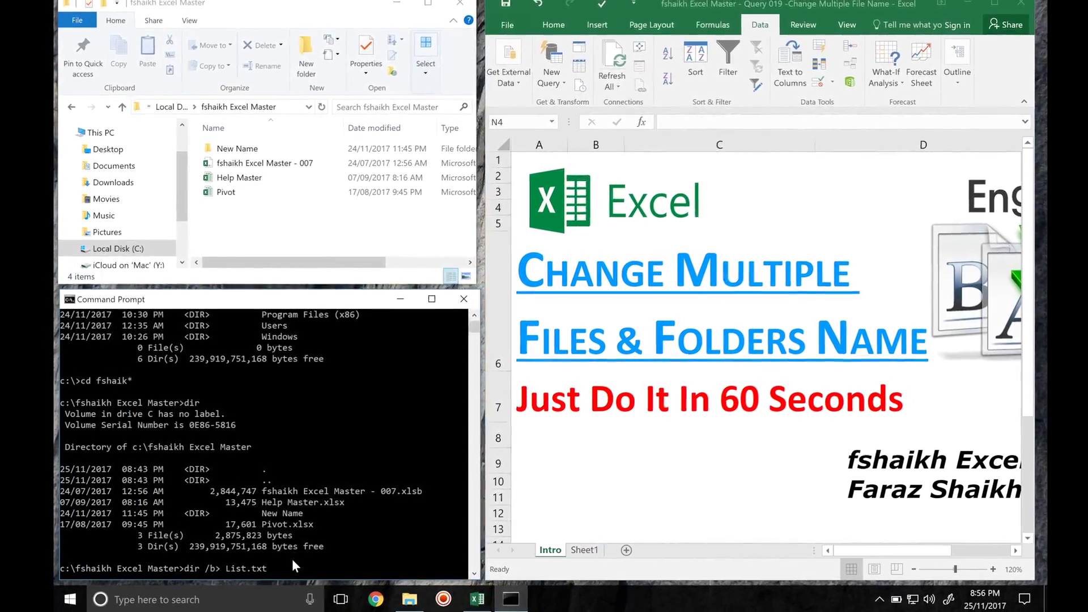
key(Return)
click(317, 195)
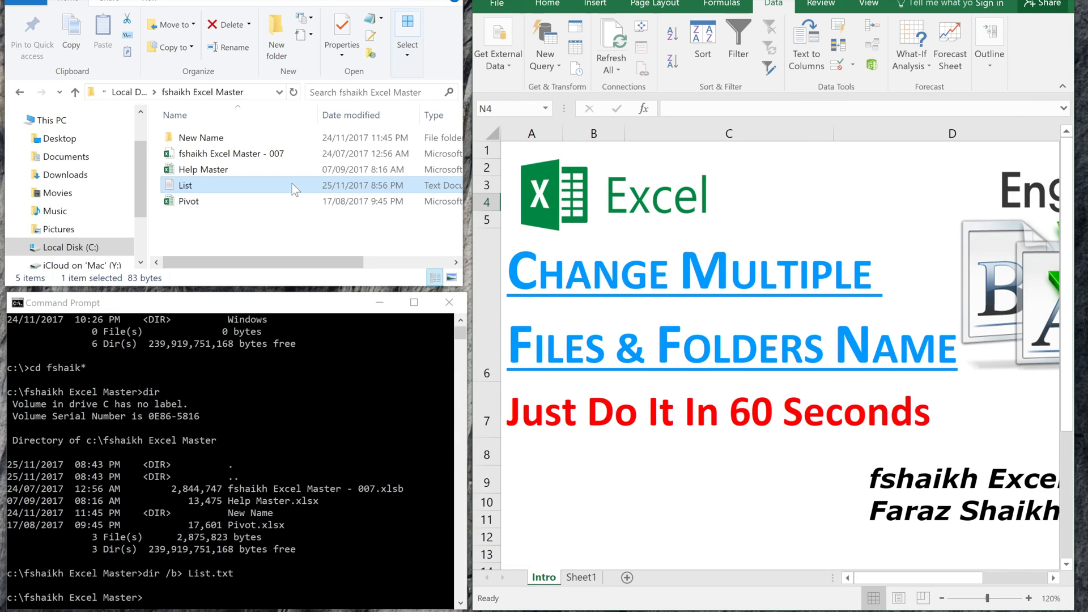
double_click(323, 191)
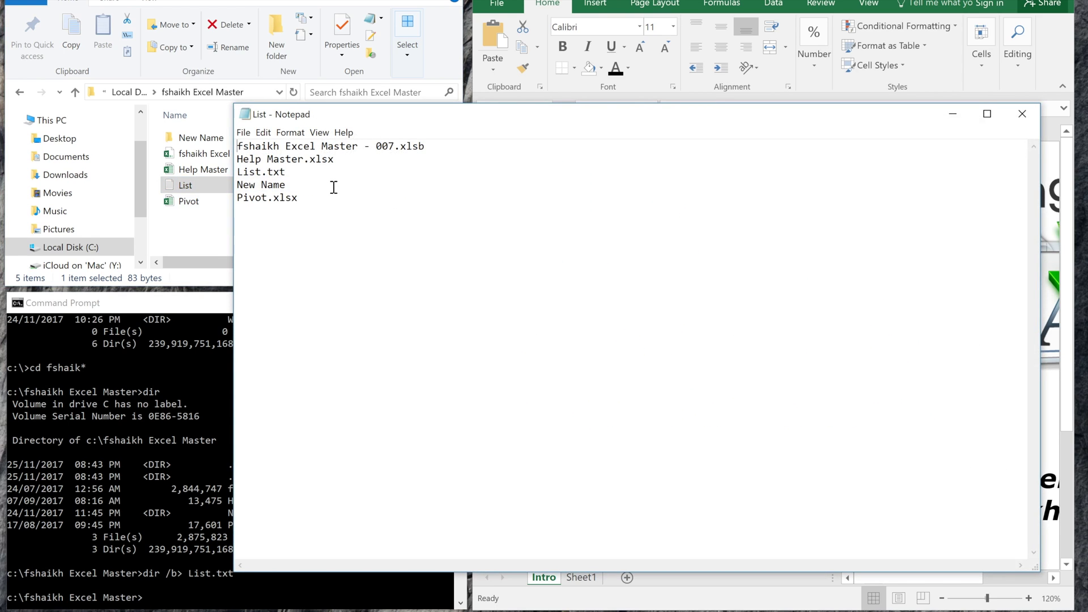
click(1022, 113)
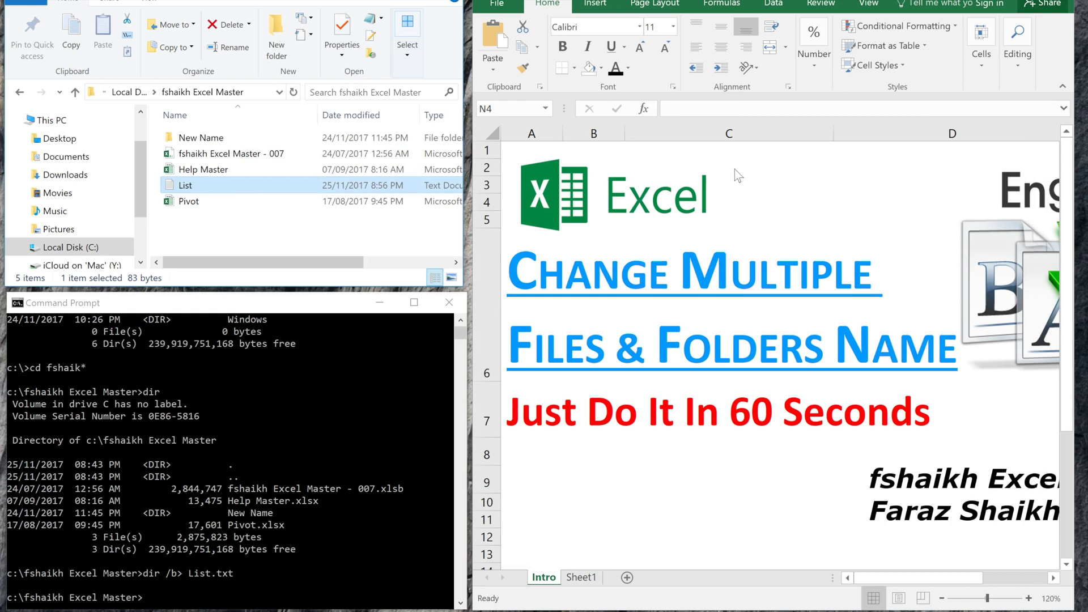
click(731, 85)
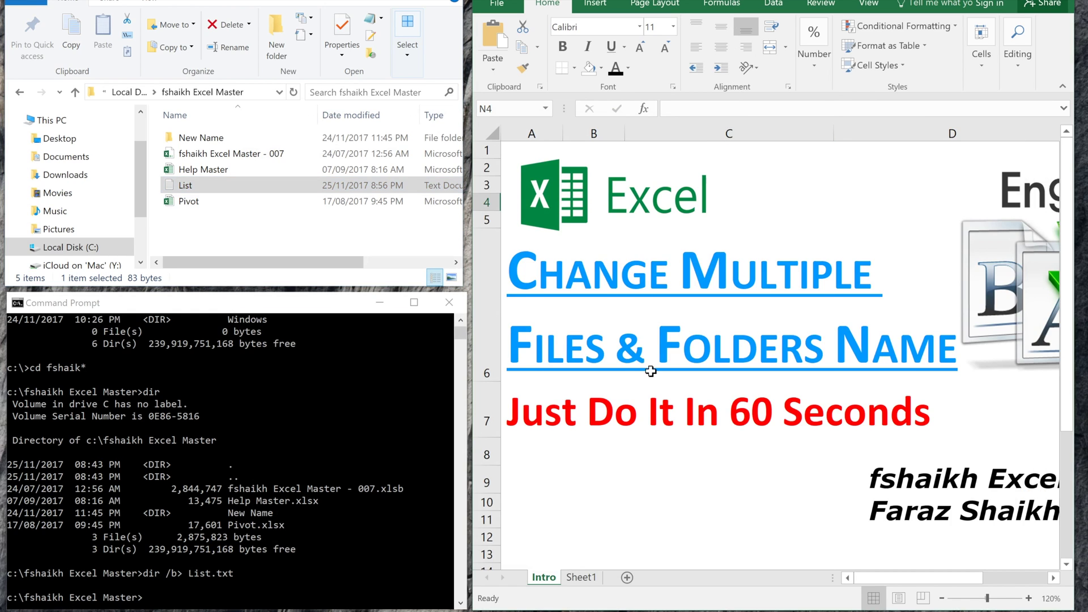
Maximize Excel on Sheet1 and select cell A4 under Original File Name
click(583, 577)
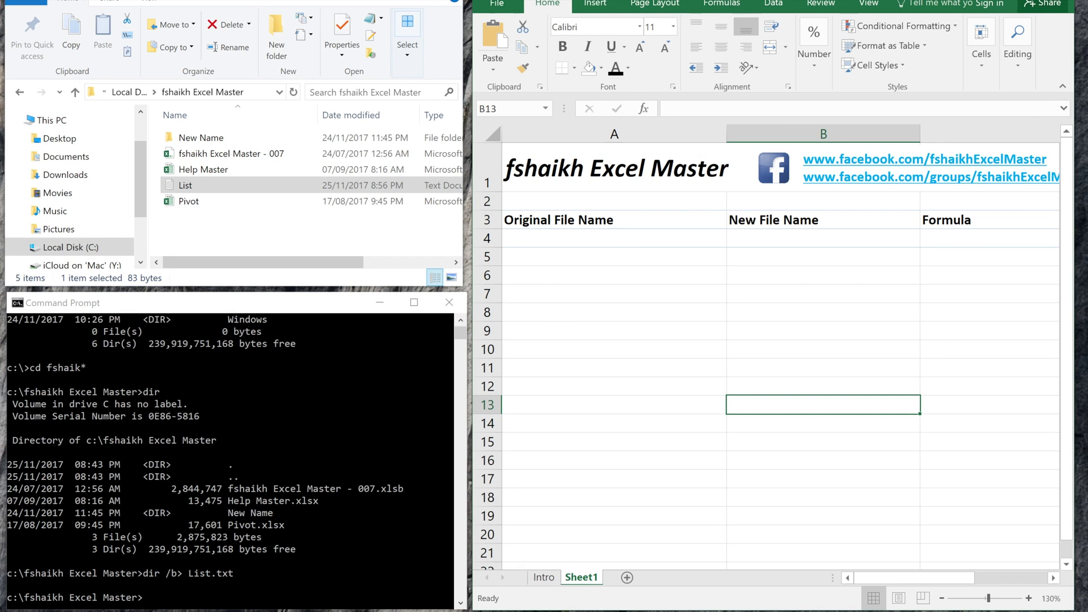
key(super+Up)
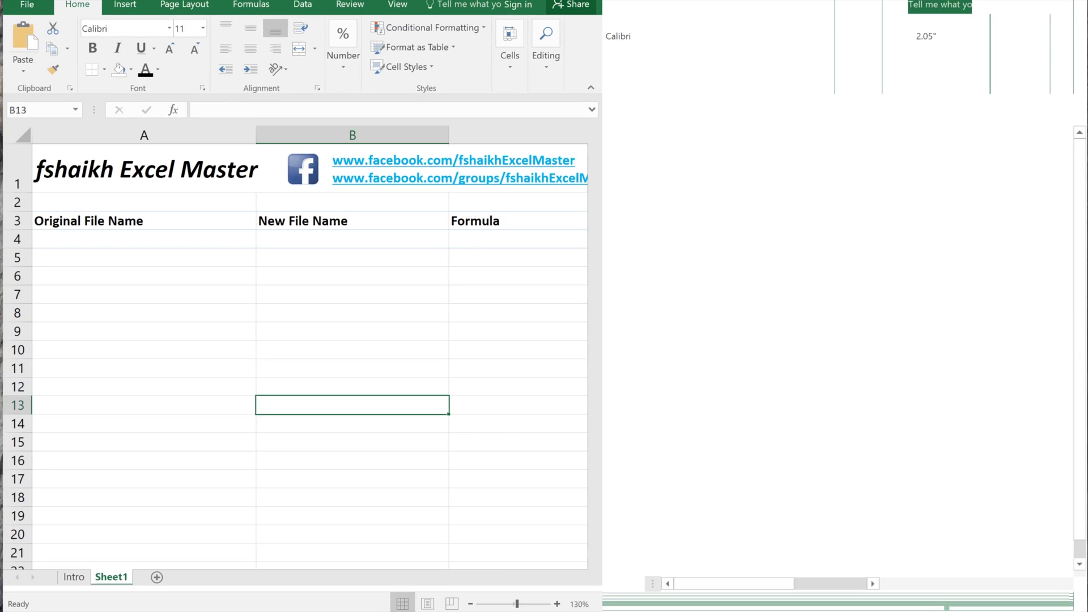
click(141, 238)
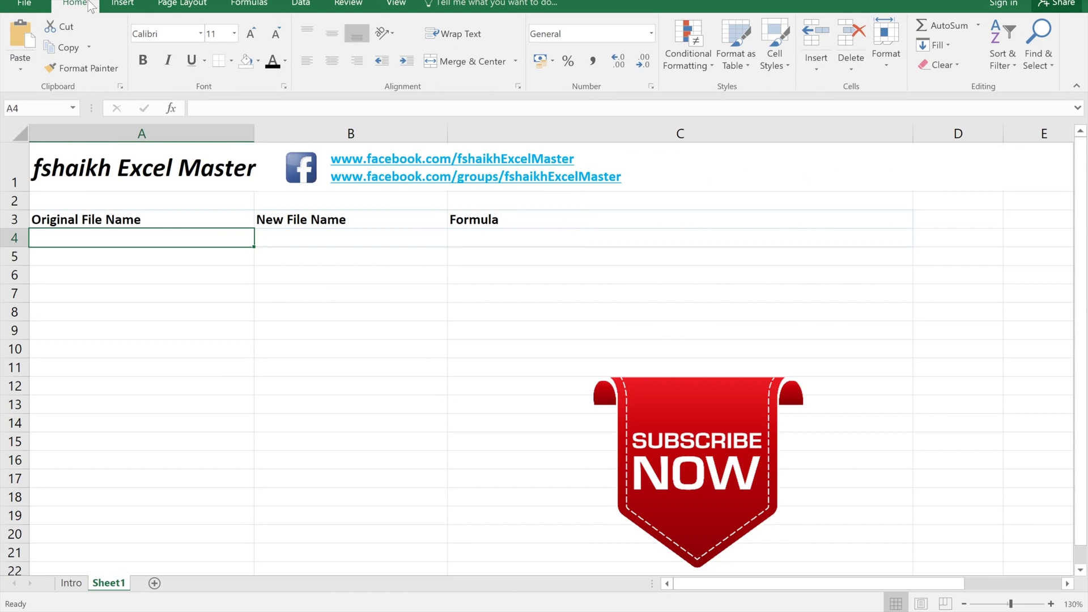
Import List.txt from C:\fshaikh Excel Master using Data > From Text
click(299, 5)
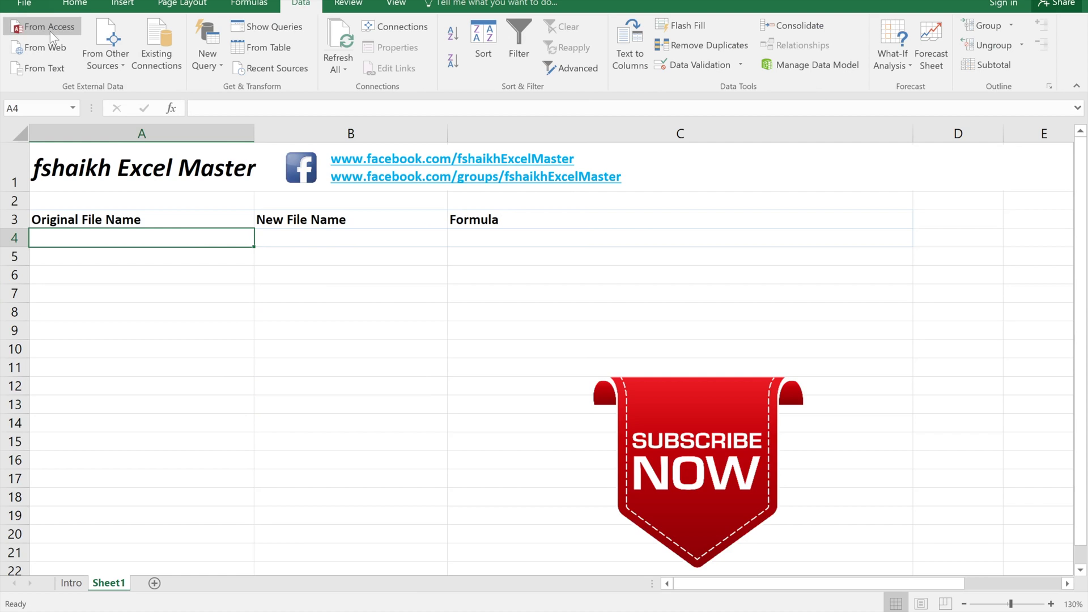
click(43, 70)
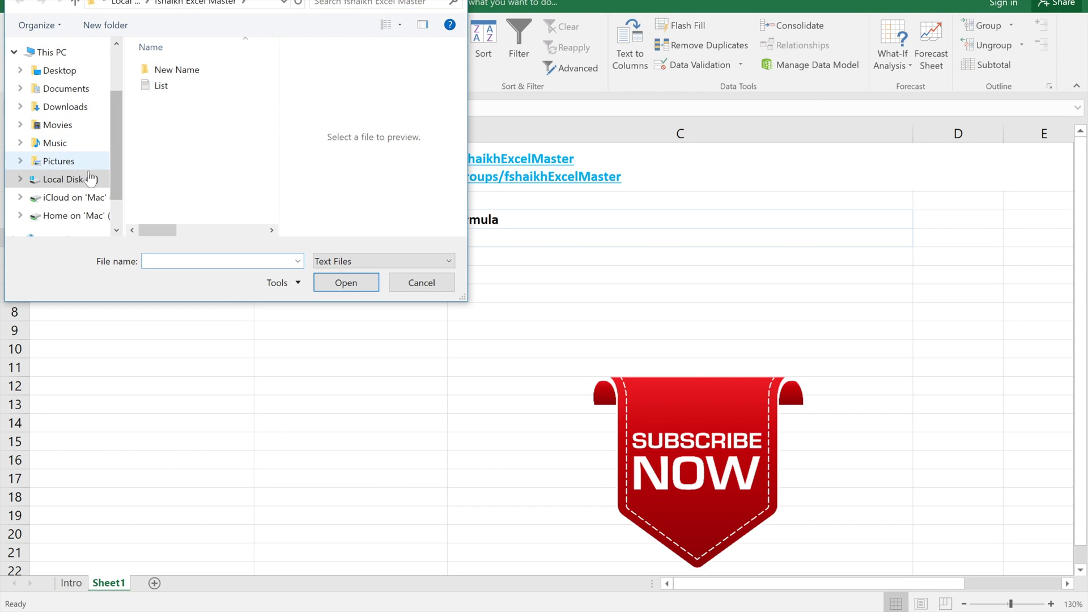
click(88, 179)
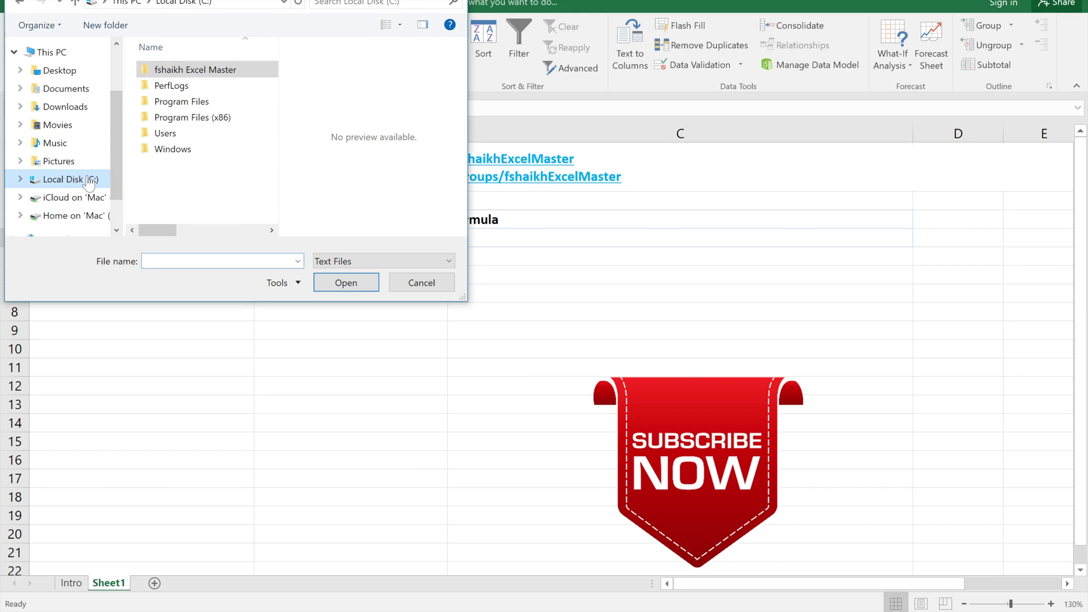
double_click(205, 73)
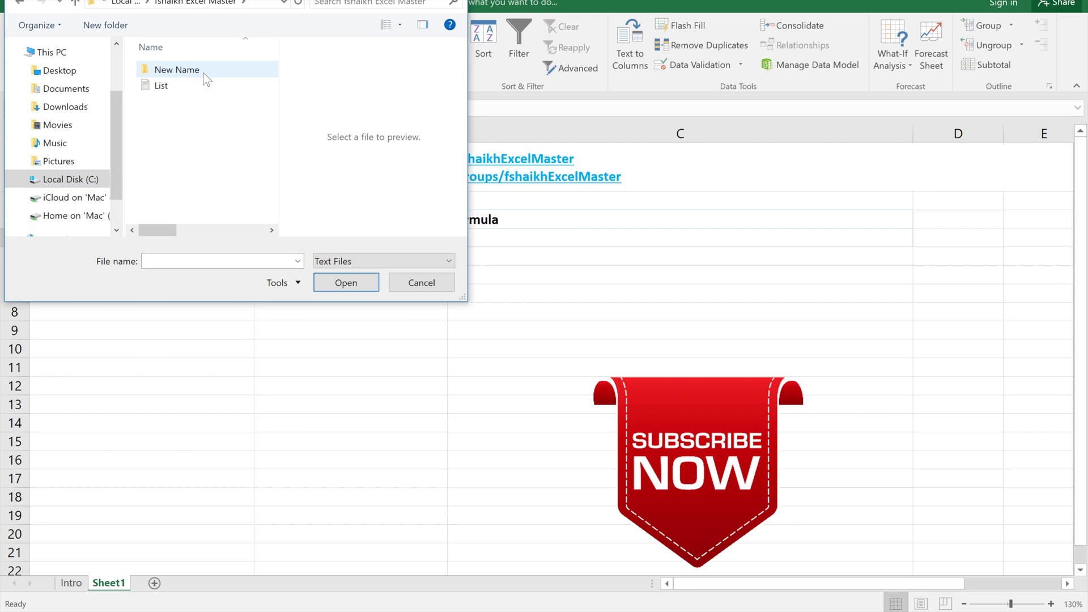
click(194, 85)
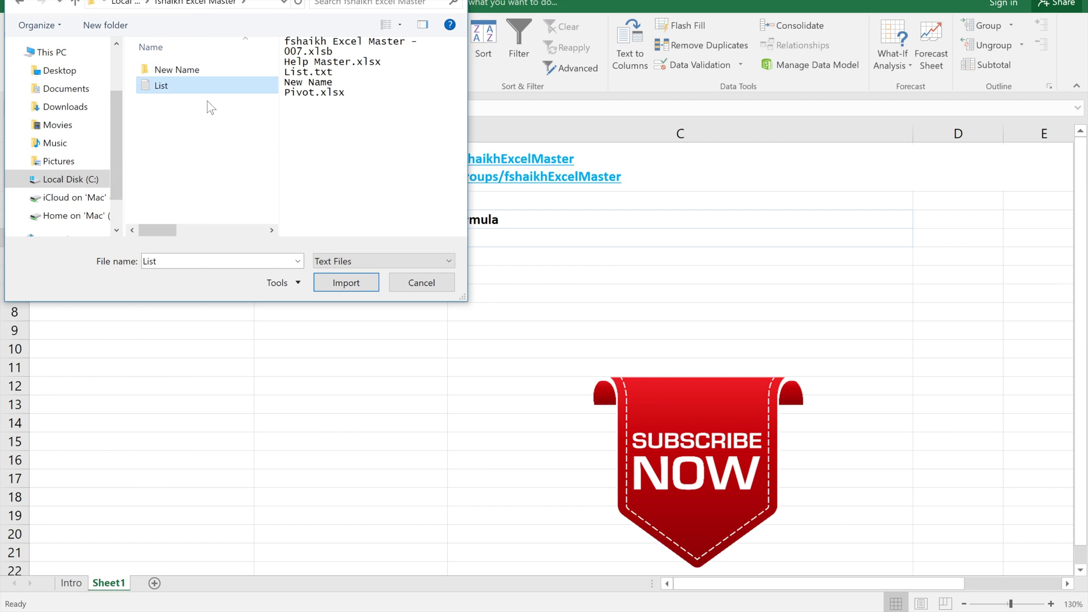
click(344, 283)
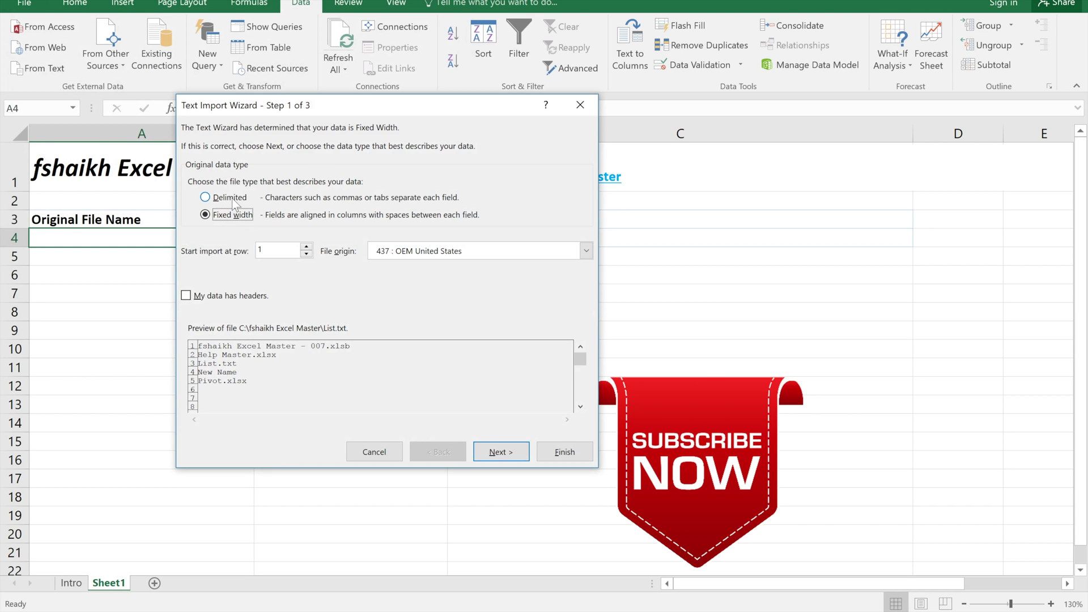
Import List.txt as delimited text with default settings into destination =$A$4
click(234, 202)
click(511, 452)
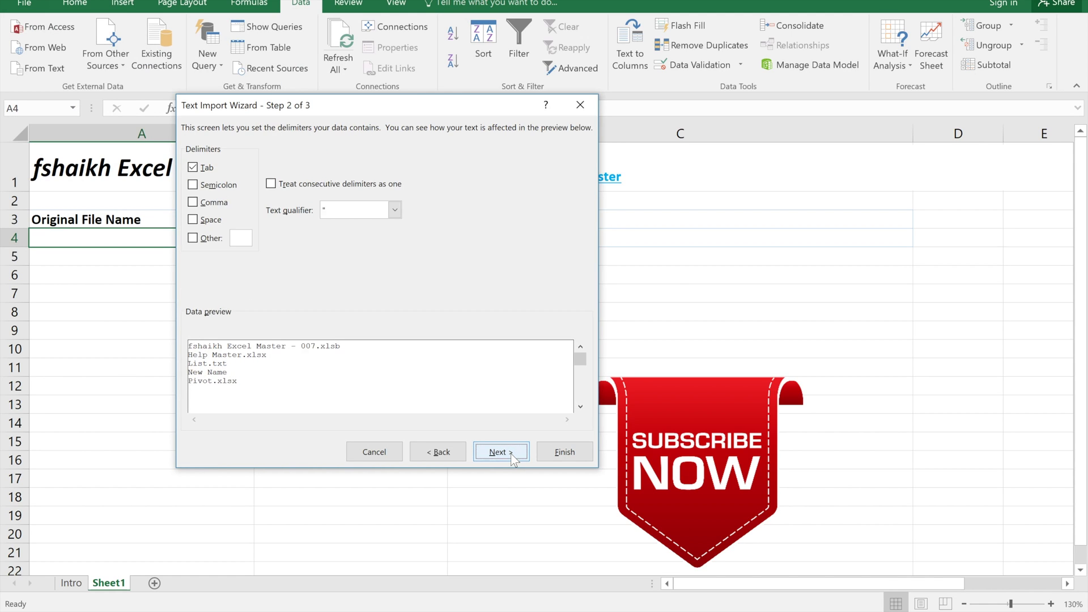
click(500, 452)
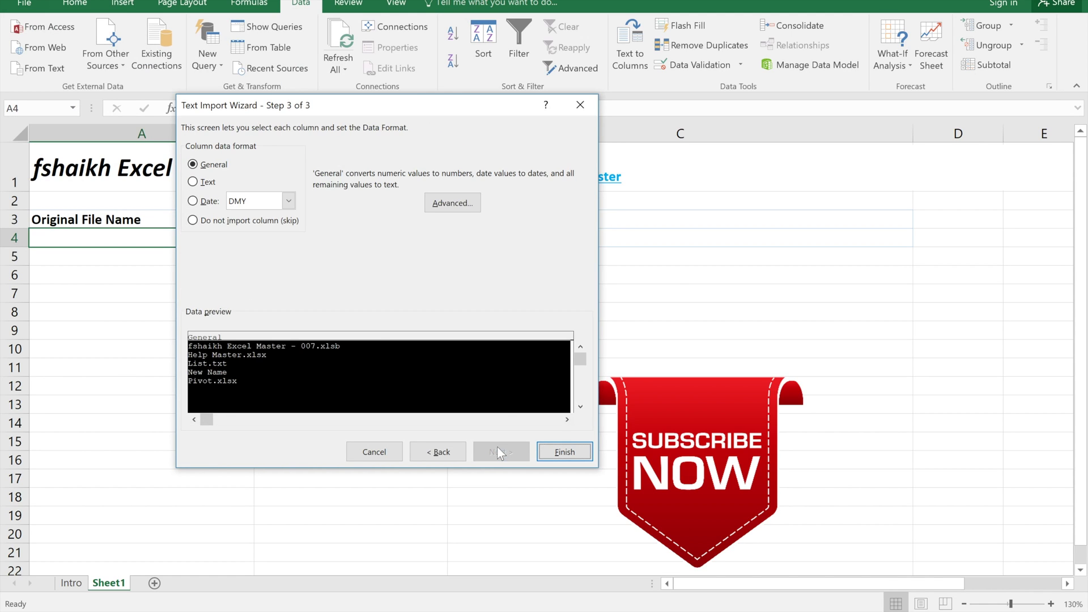
click(561, 456)
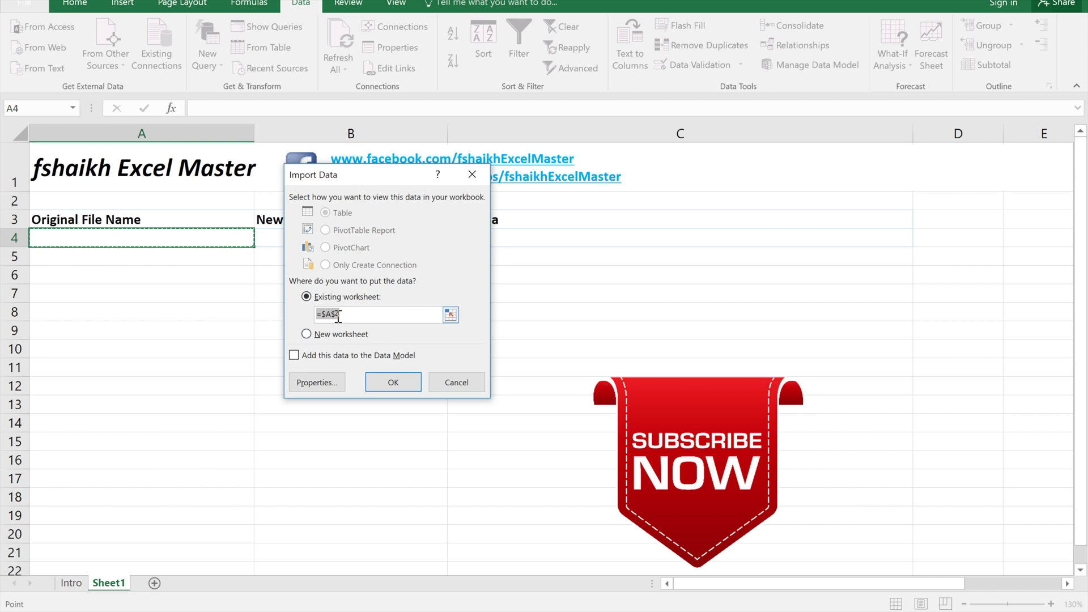
click(396, 385)
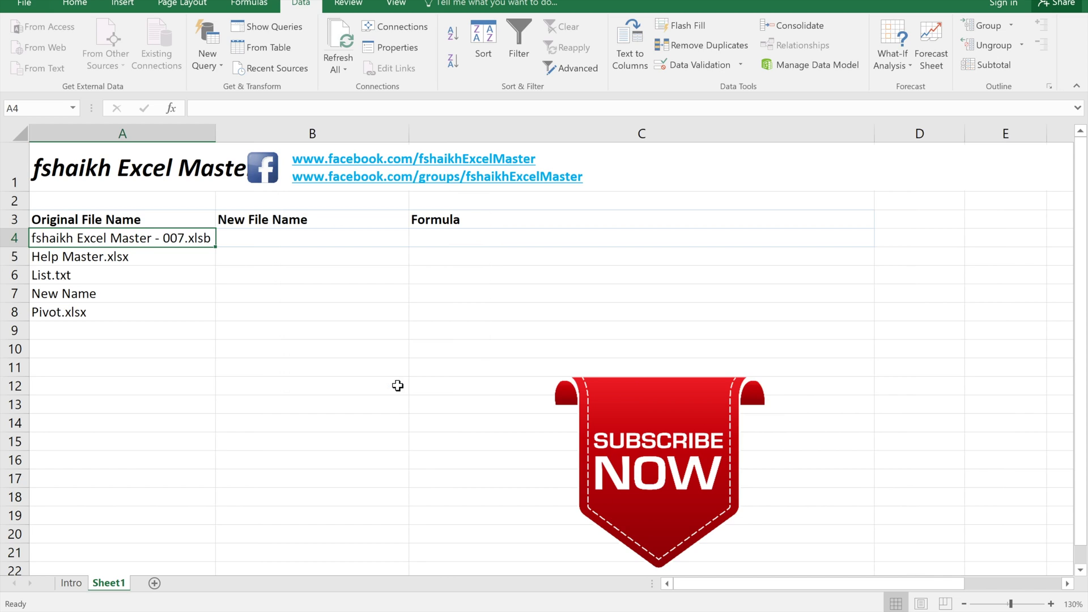
Enter 'fshaikh Excel Master - 009.xlsb' in B4 and copy original names A5:A8 into B5:B8
key(Right)
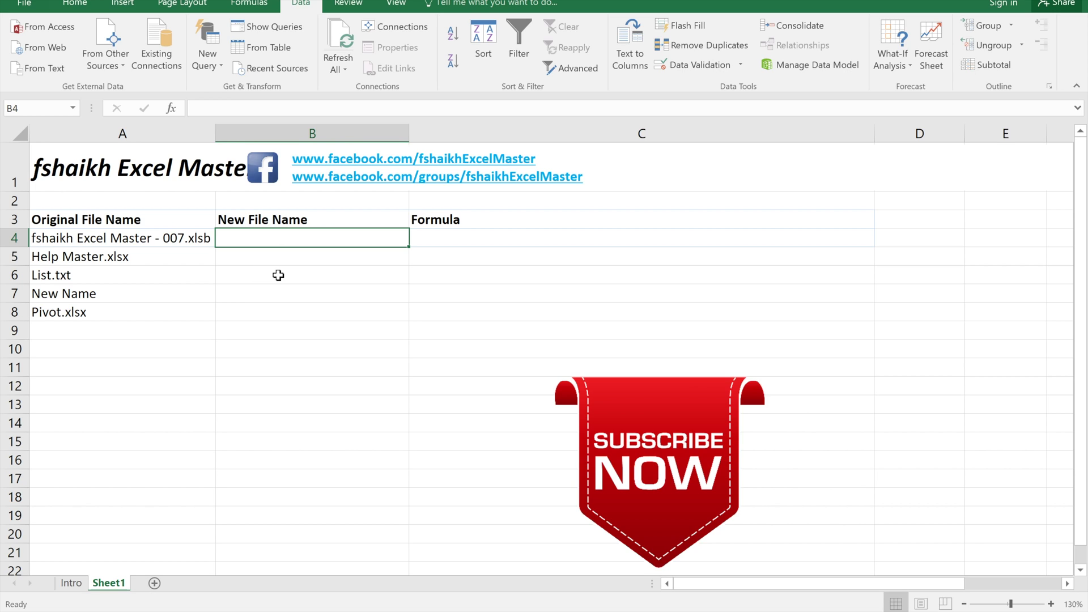
text(fsha)
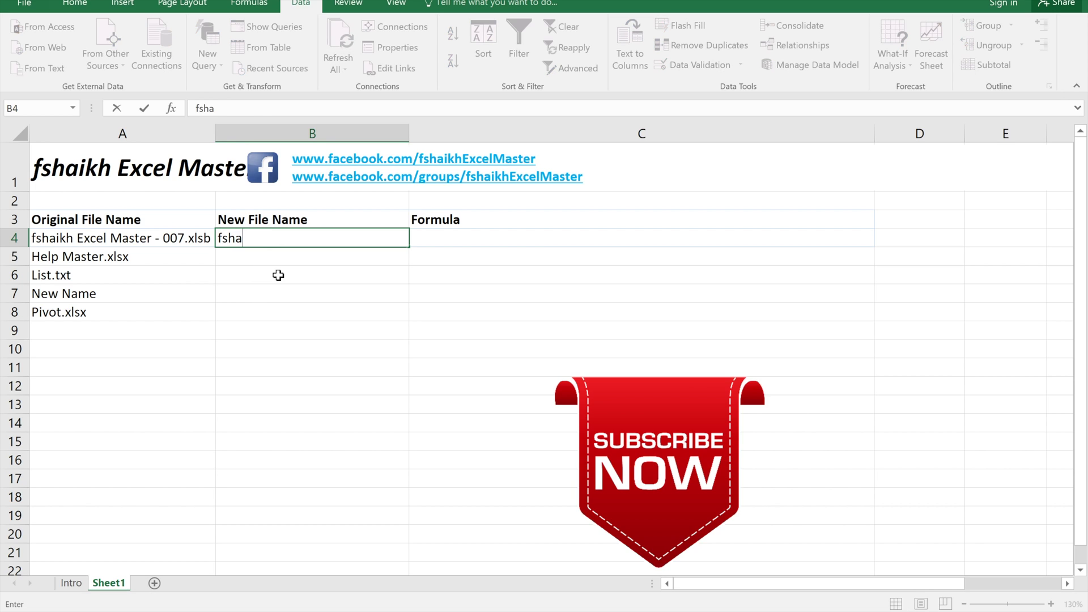
text(ikh Excel Master - 009.xlsb)
key(Return)
key(Left)
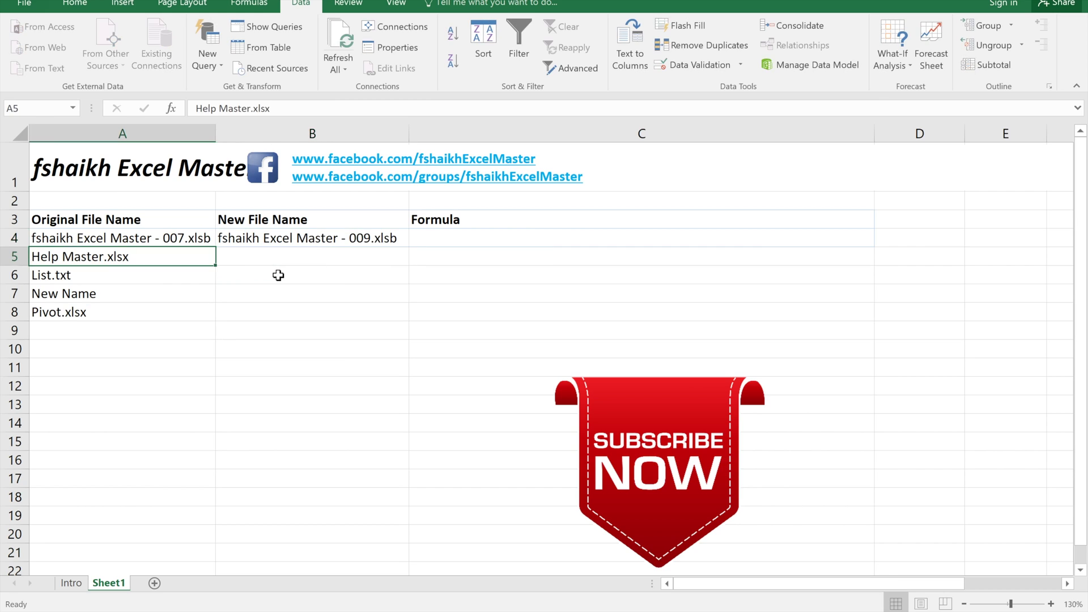
key(ctrl+shift+Down)
key(ctrl+c)
key(Right)
key(ctrl+v)
Edit B5:B8 into new names such as NewList.txt, Folder Name Change and MyPivot.xlsx
double_click(273, 255)
click(249, 256)
text(fshaik)
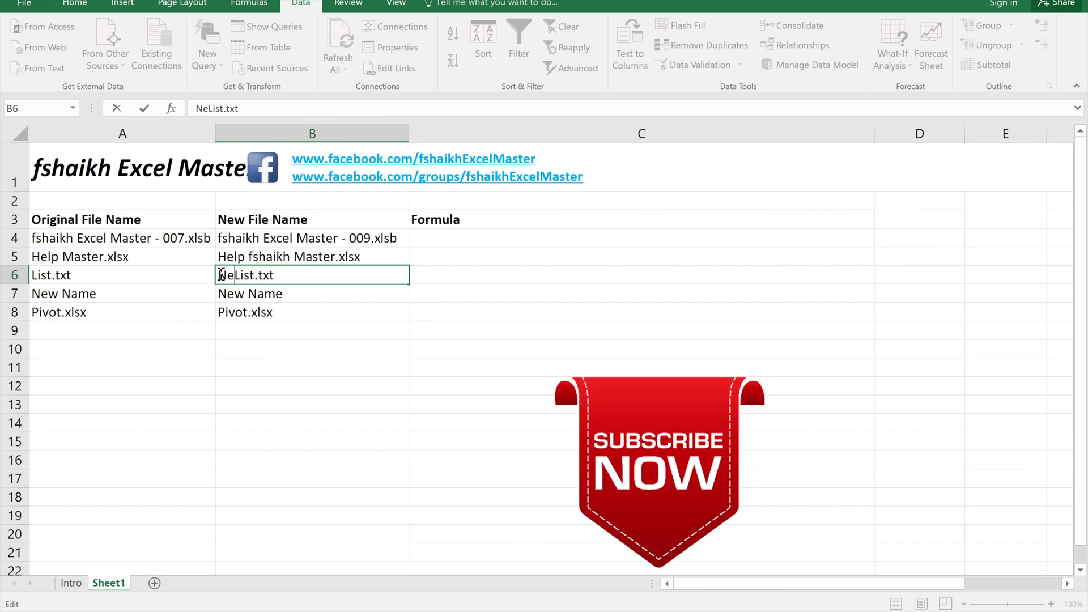
text(w)
key(Return)
text(Folder Name Change)
key(Return)
double_click(219, 312)
text(My)
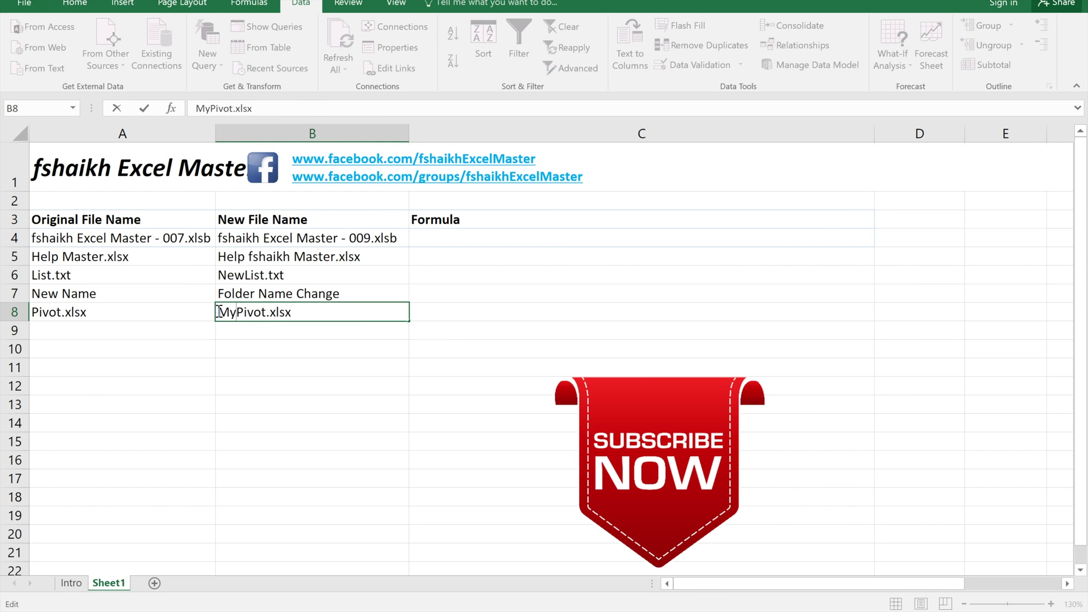
click(416, 238)
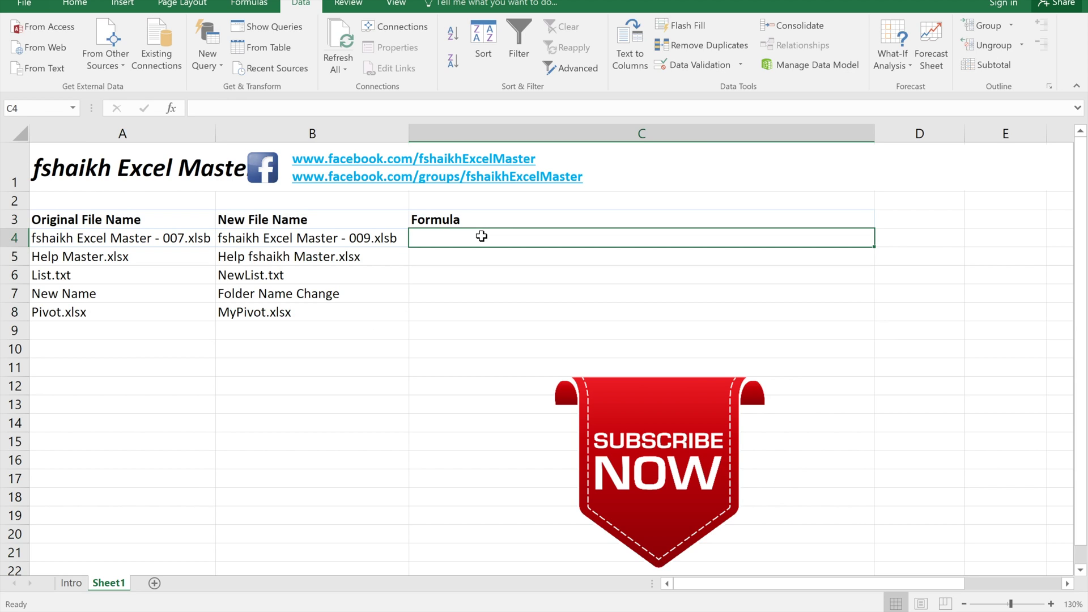
Convert A3:C8 into a table with headers, removing its external data connection
key(ctrl+a)
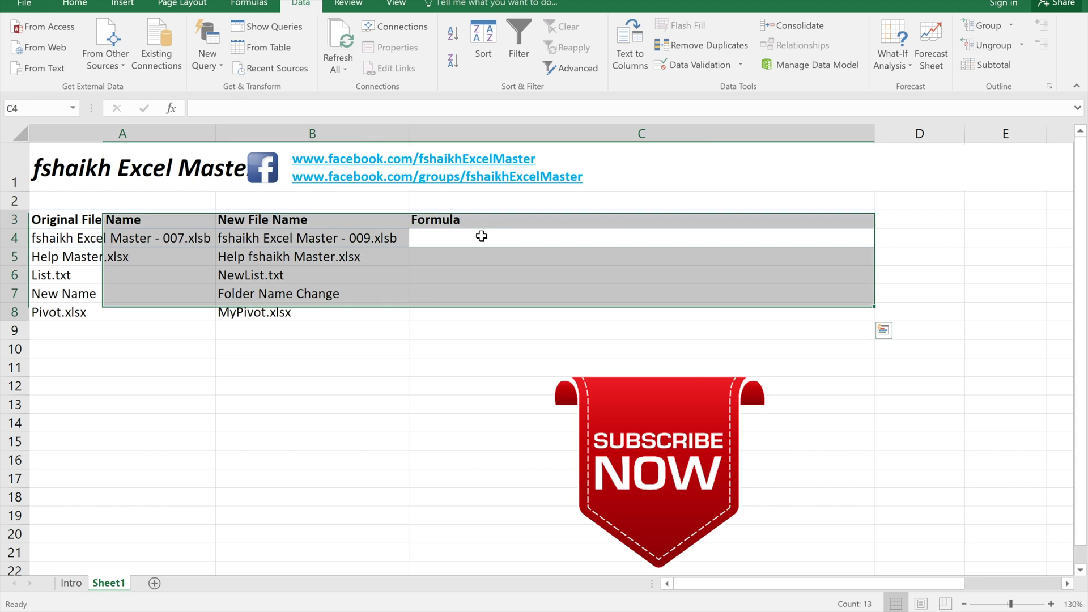
key(ctrl+t)
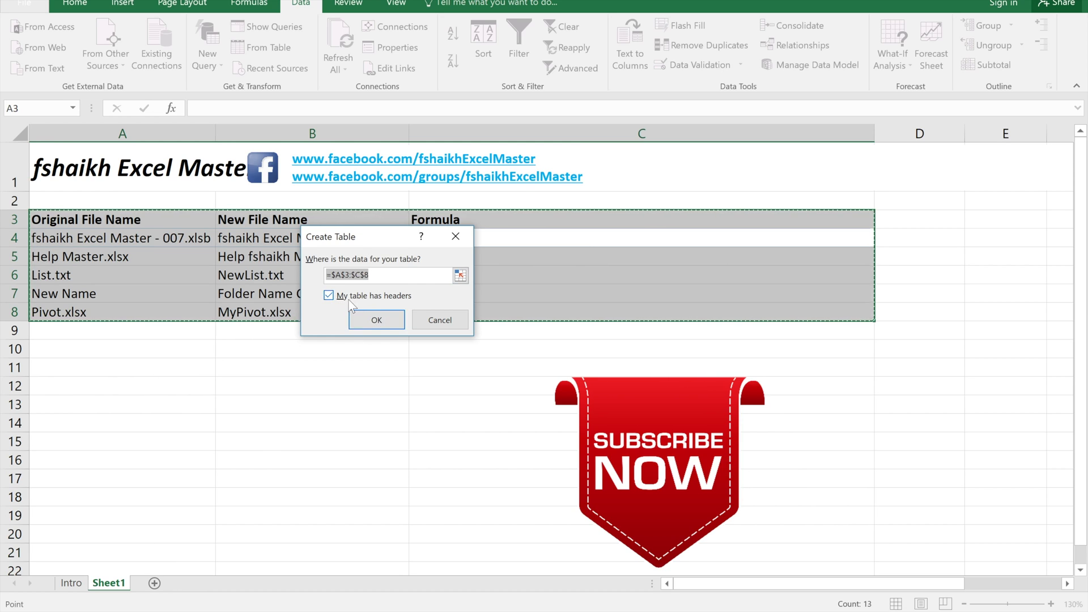
click(374, 317)
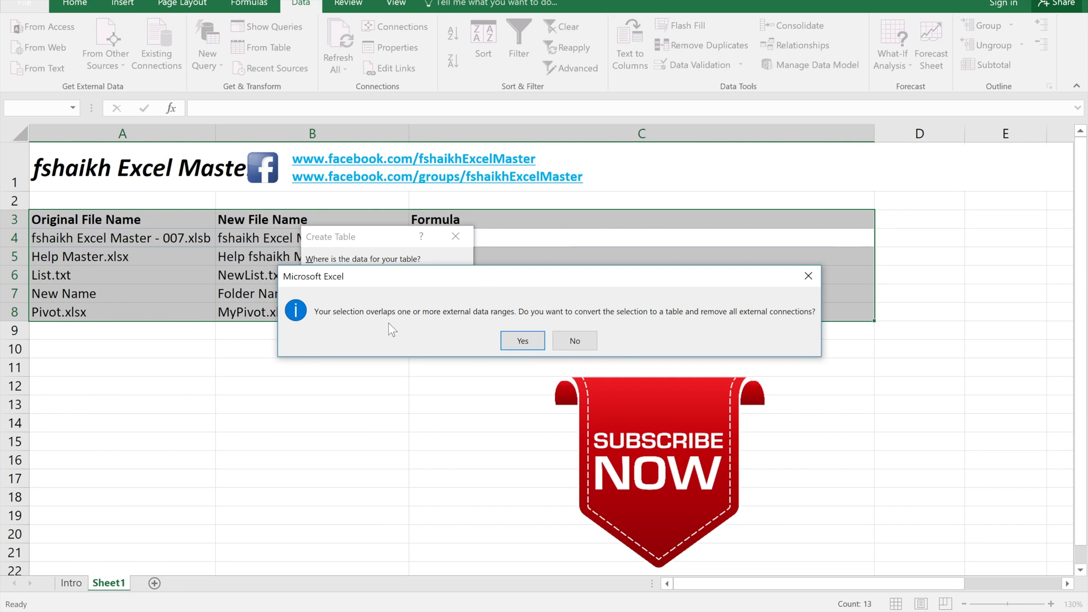
click(521, 342)
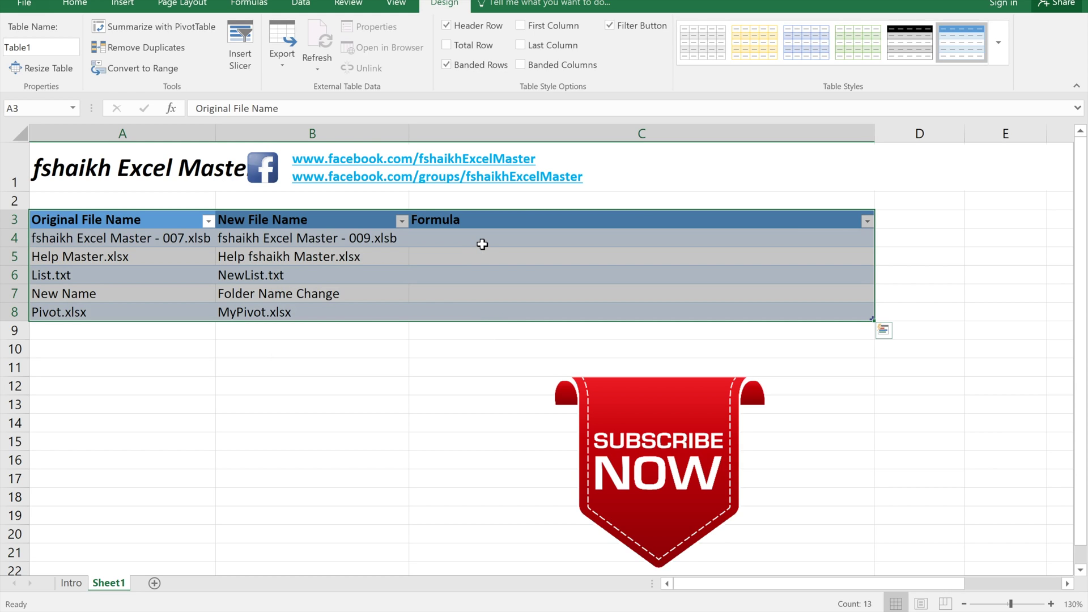
click(486, 239)
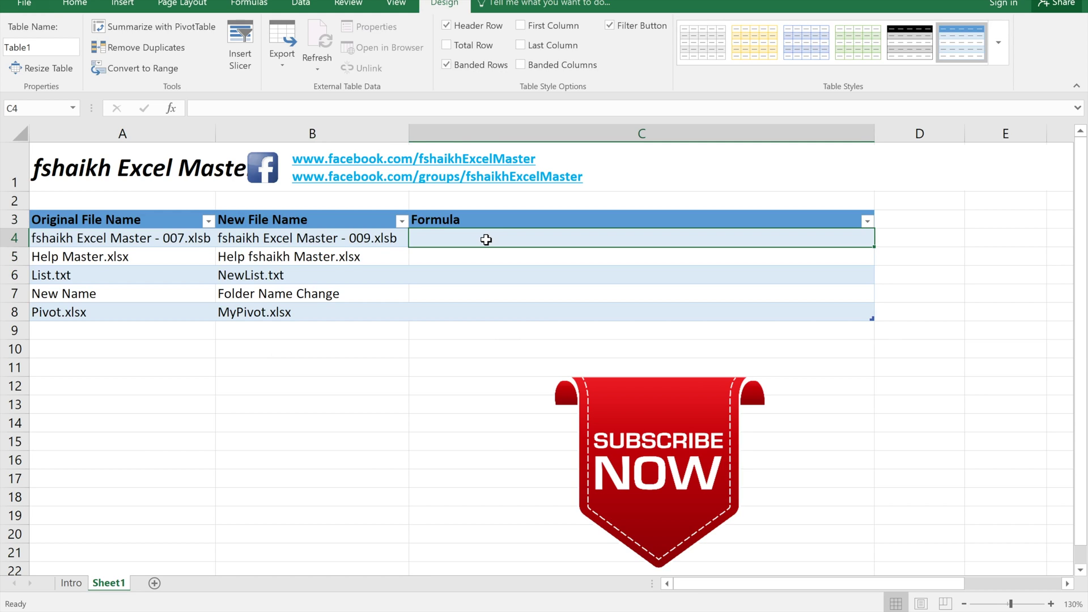
In C4 enter a CONCATENATE formula building ren "original" "new" commands for each row
text(=con)
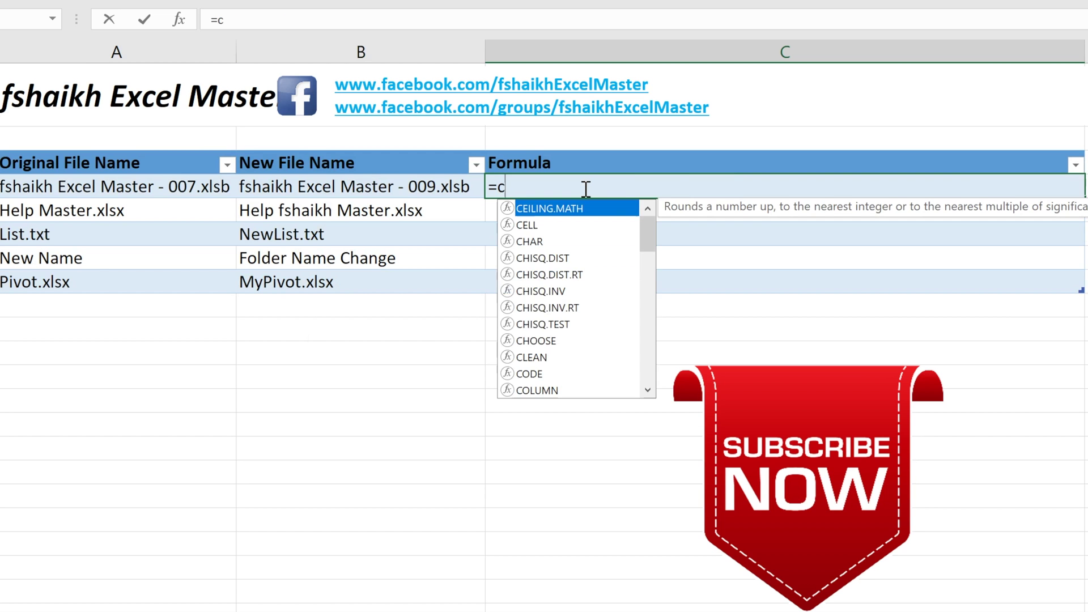
key(Tab)
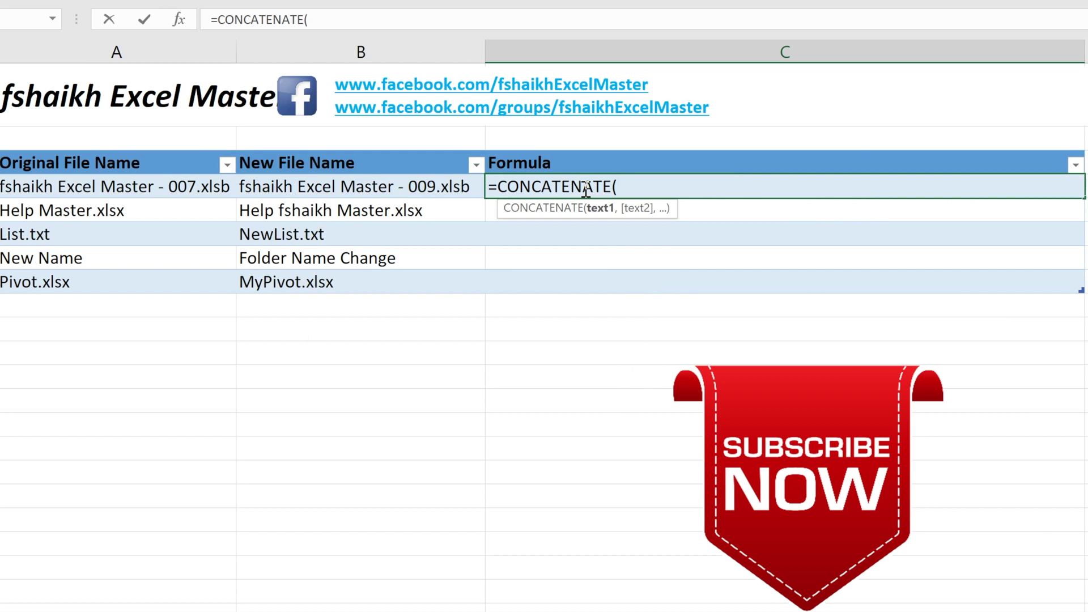
text("ren """,)
click(139, 188)
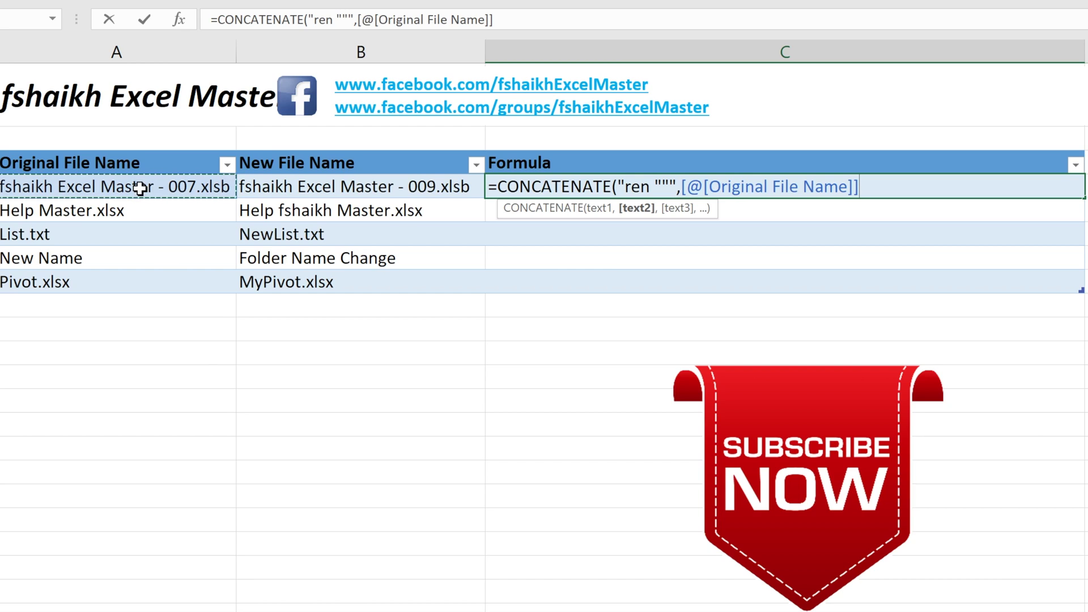
text(,)
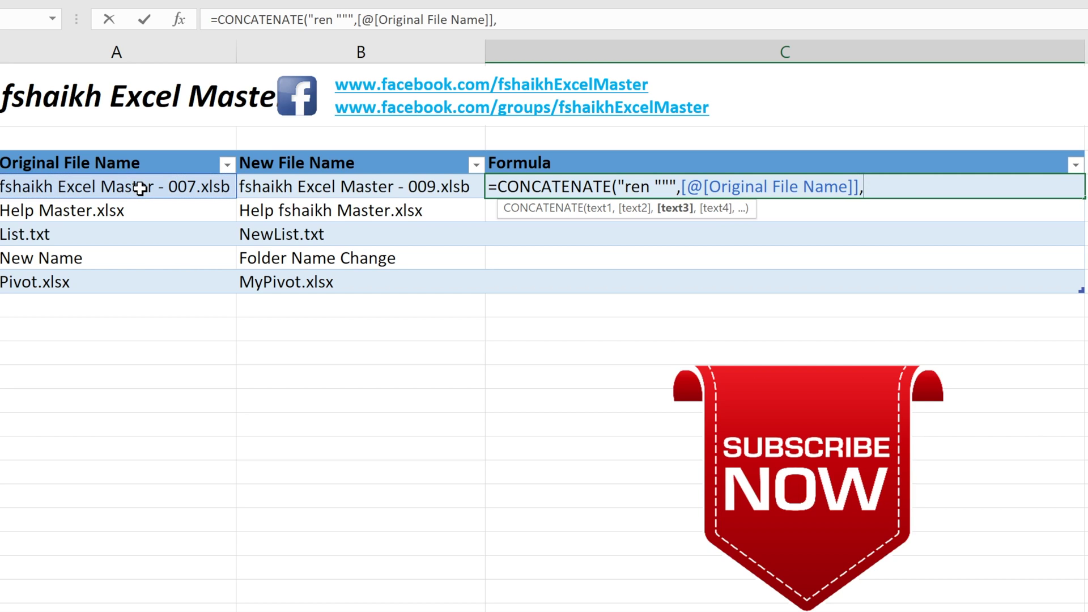
text("""",)
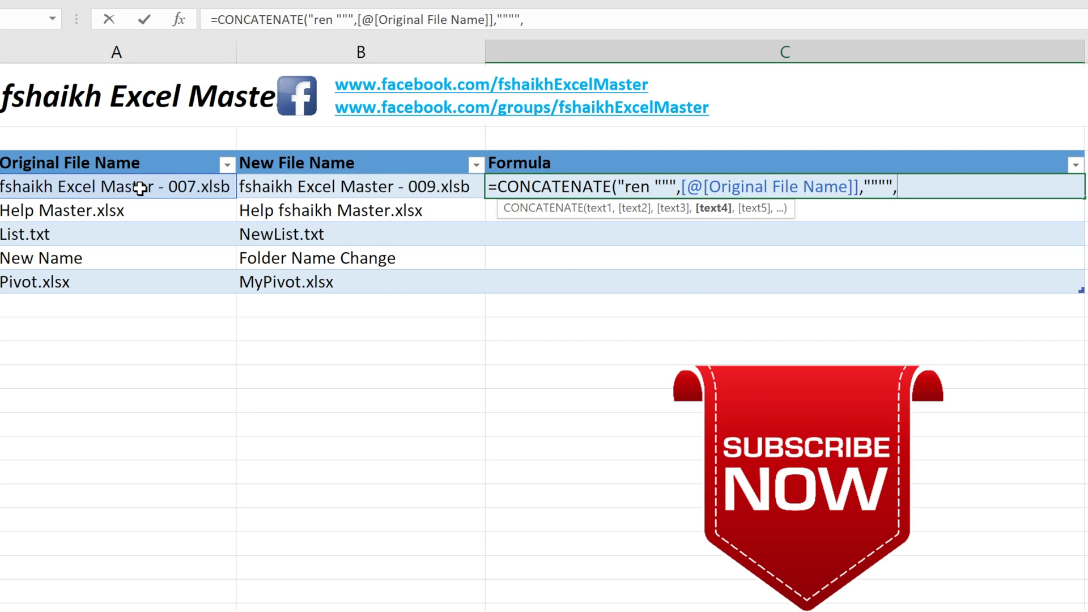
text(" ",)
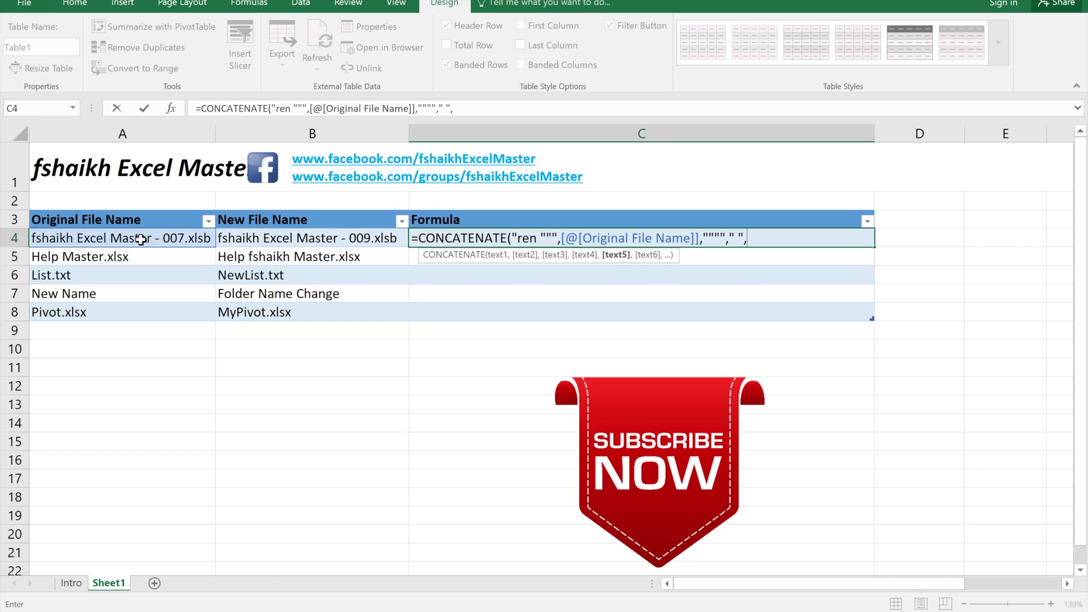
text("""")
text(")
text(,)
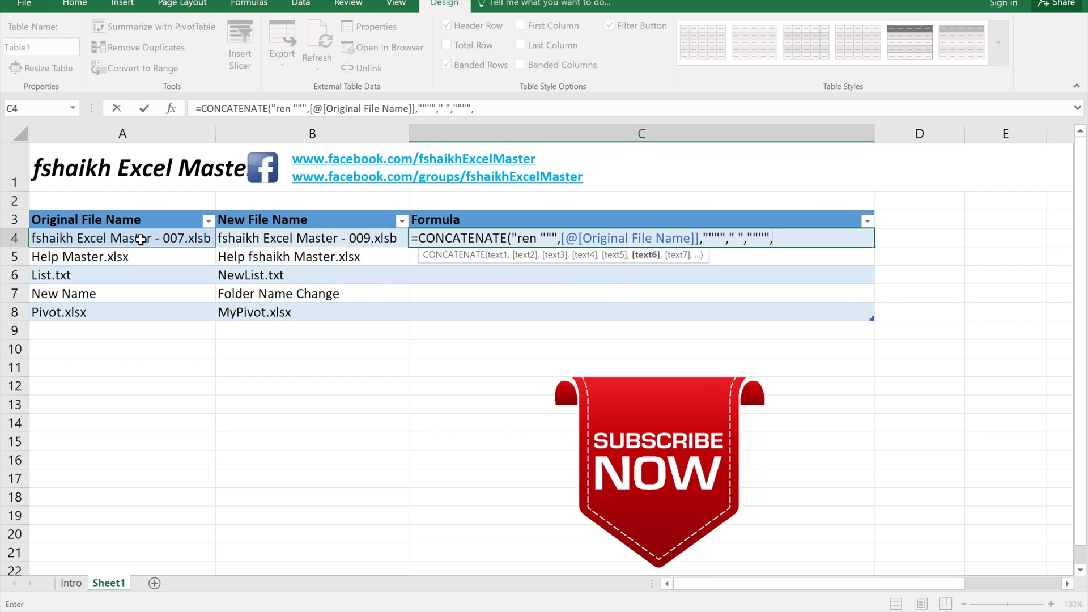
click(281, 240)
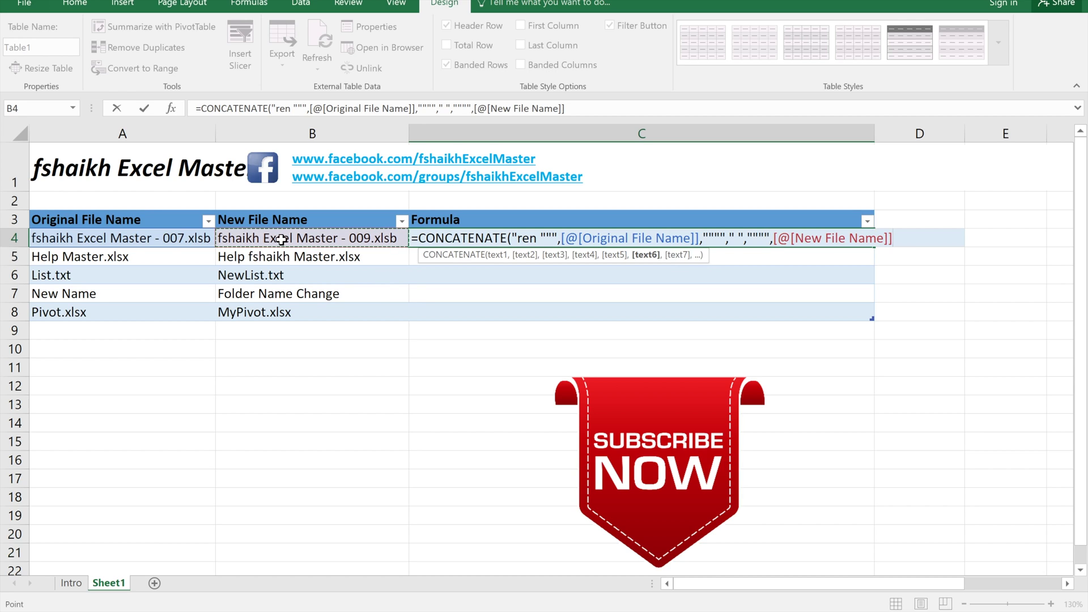
text(,"")
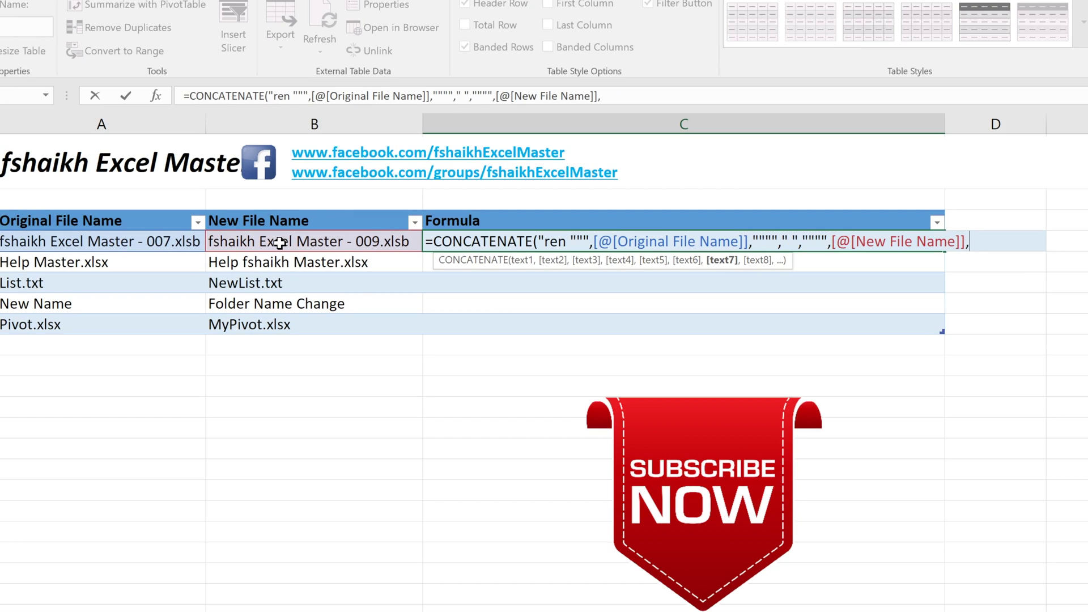
text(""))
key(Return)
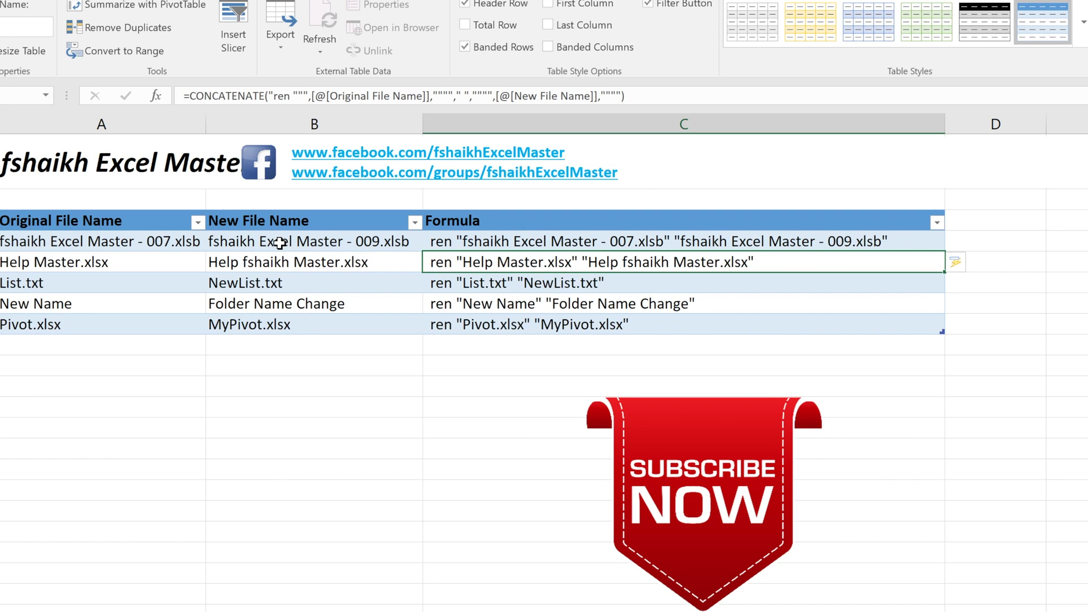
Copy the five ren commands in C4:C8
click(517, 245)
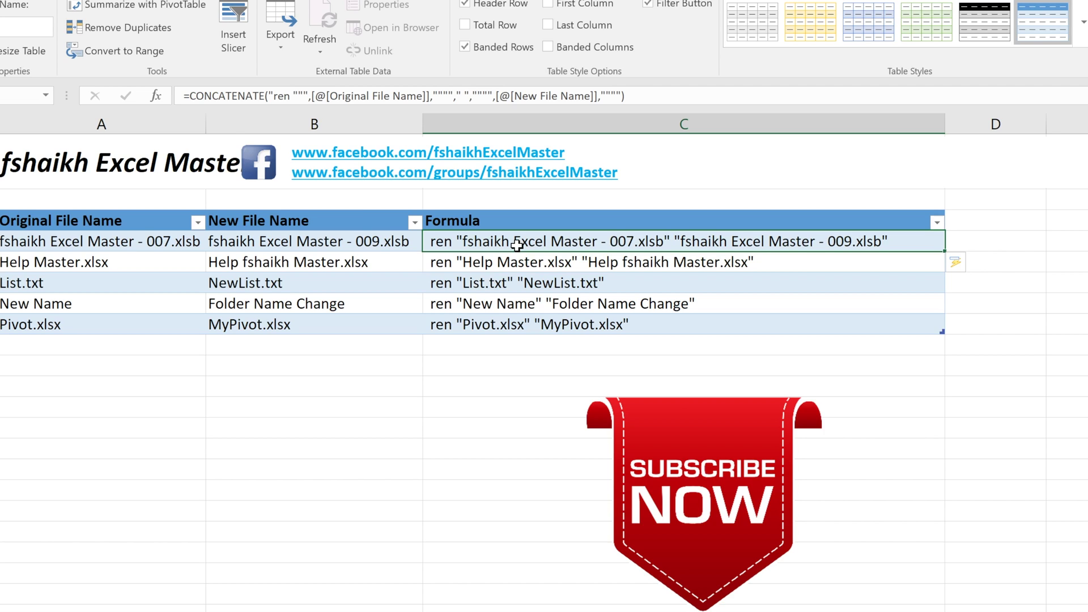
key(ctrl+shift+Down)
key(ctrl+c)
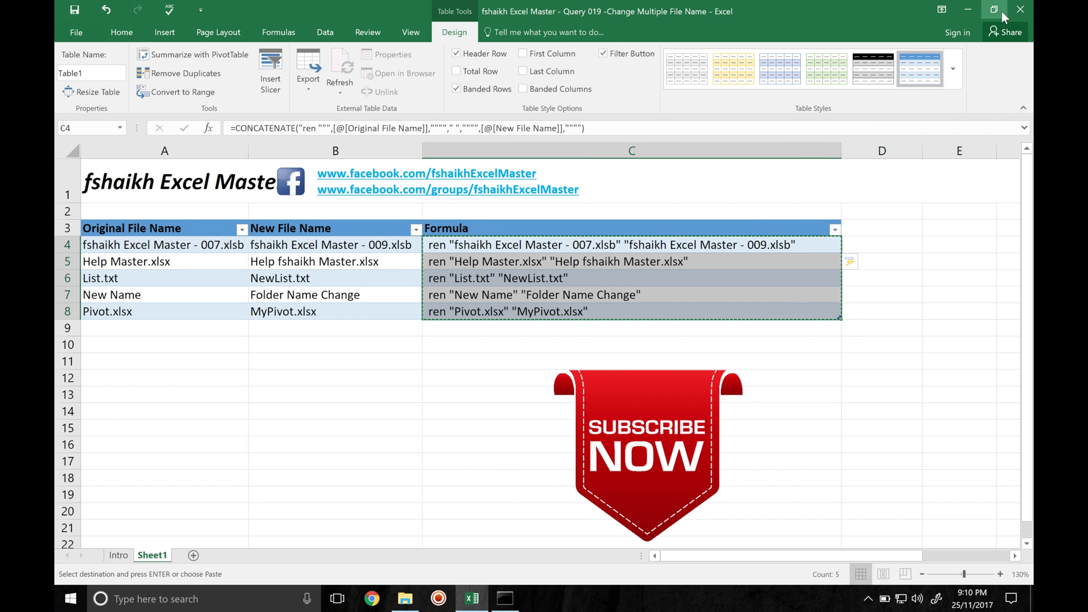
Restore Excel and paste the five ren commands into Command Prompt to run them
click(993, 10)
click(214, 510)
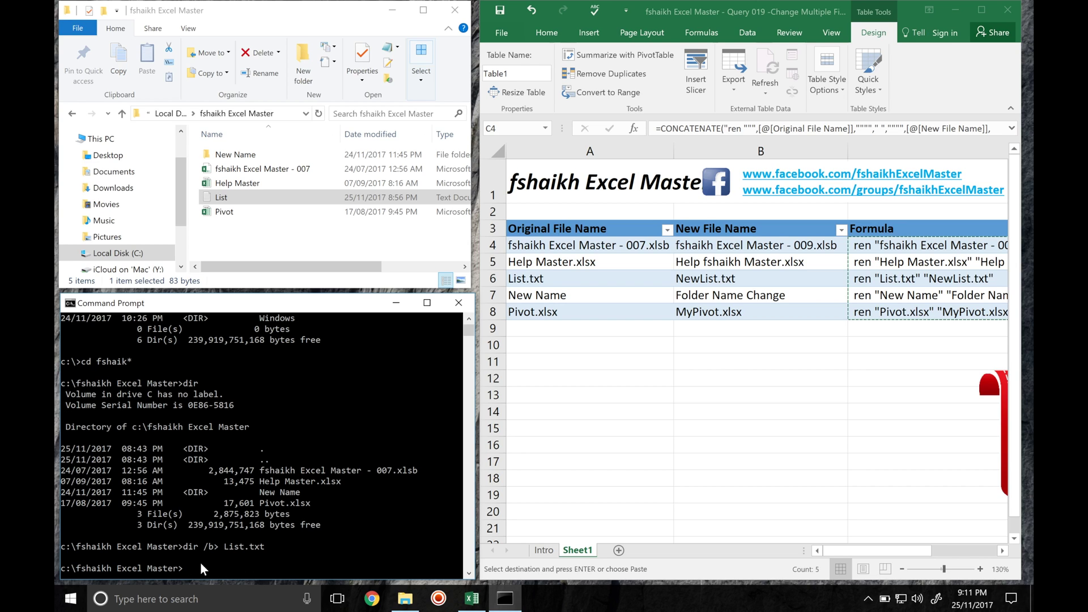
right_click(199, 562)
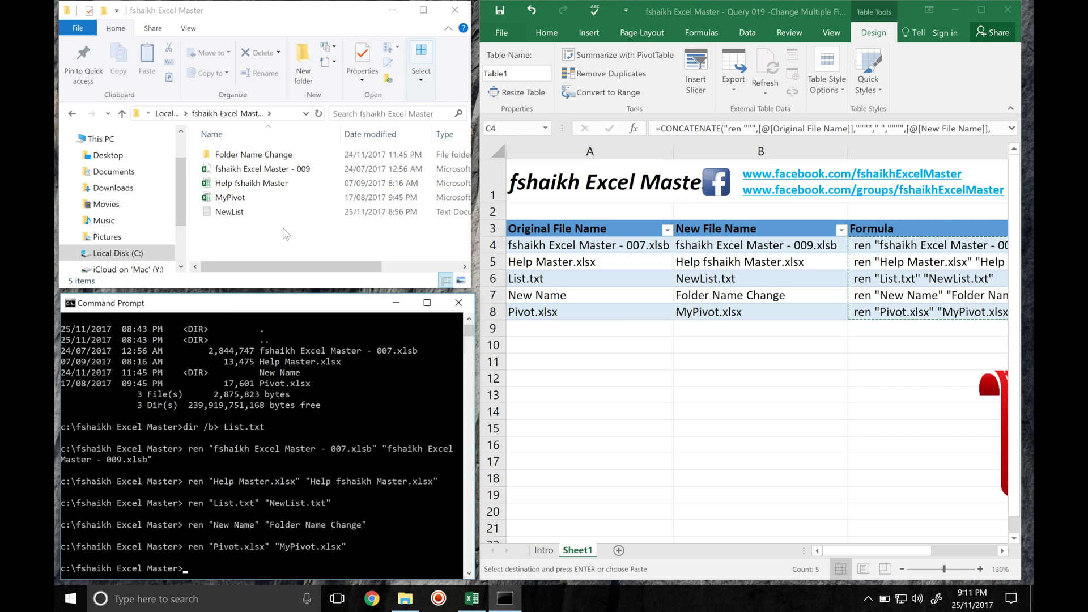
Confirm the new names with dir, cls and dir, then maximize Excel again
text(dir)
key(Return)
text(cls)
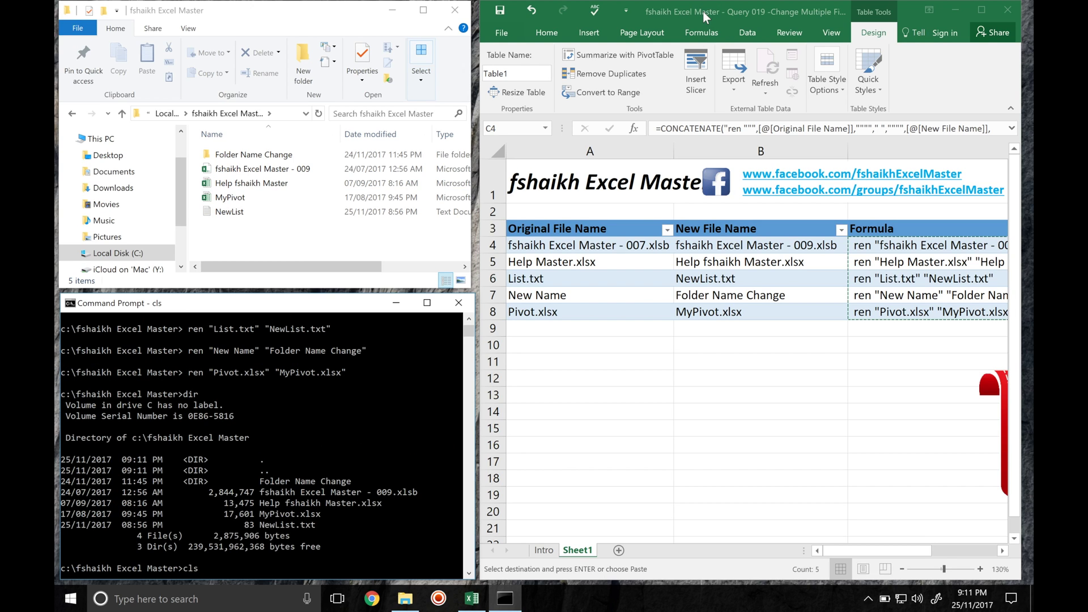
key(Return)
text(dir)
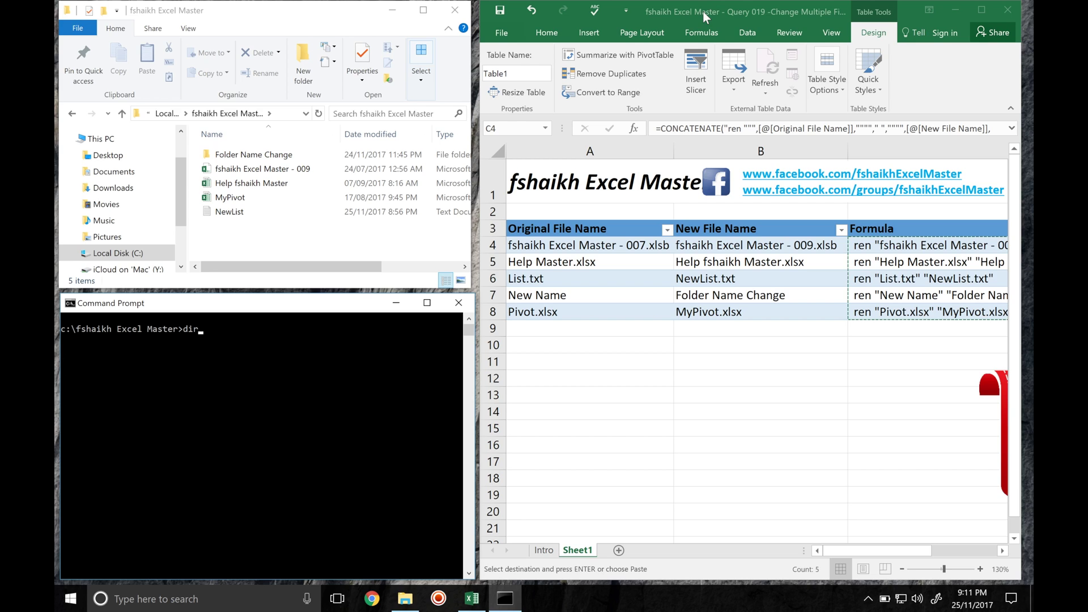
key(Return)
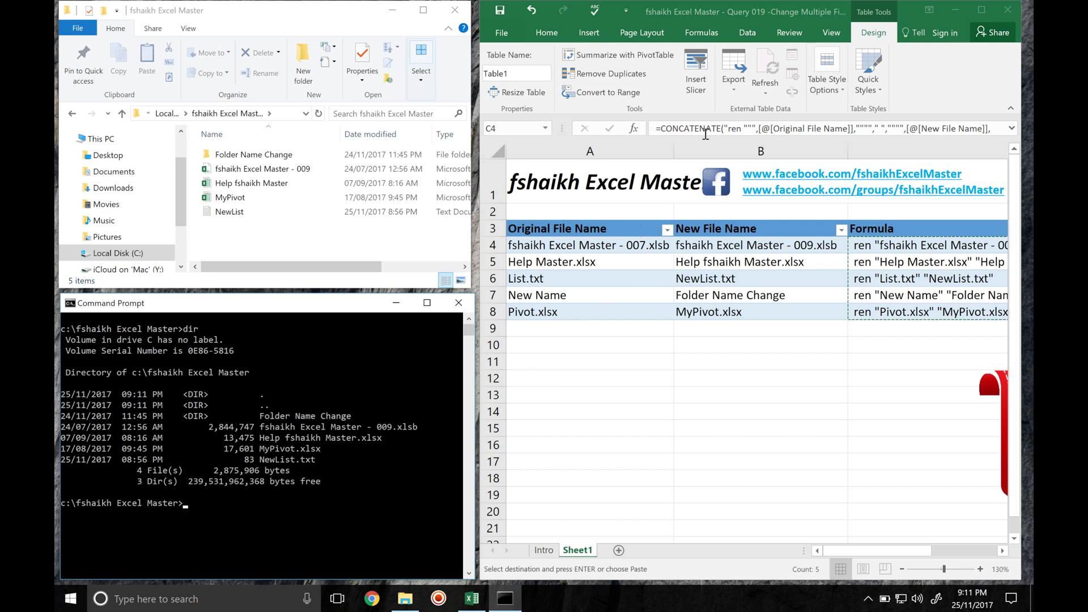
double_click(741, 12)
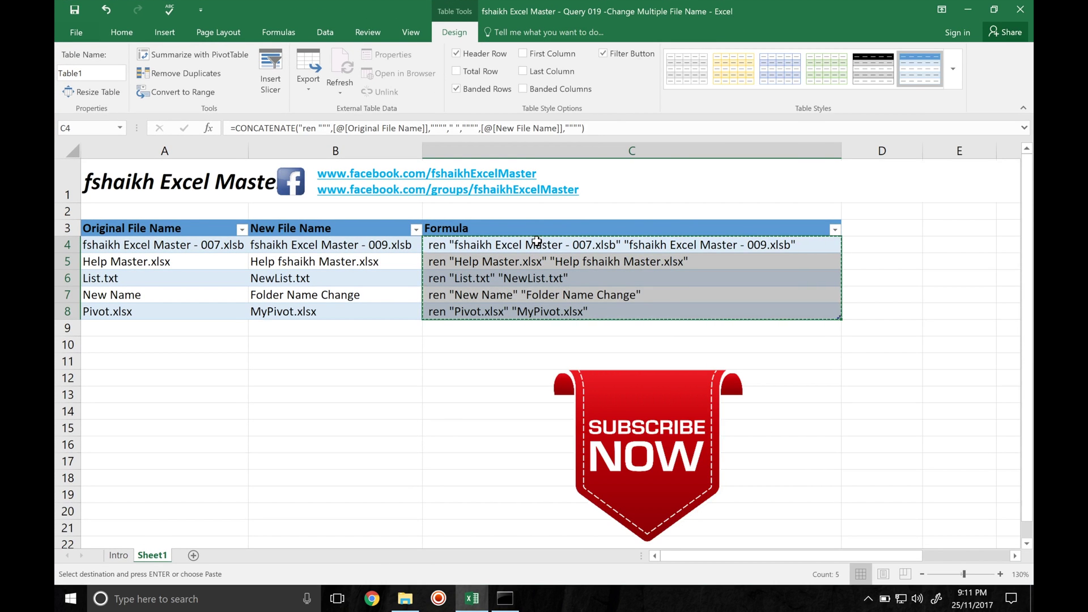